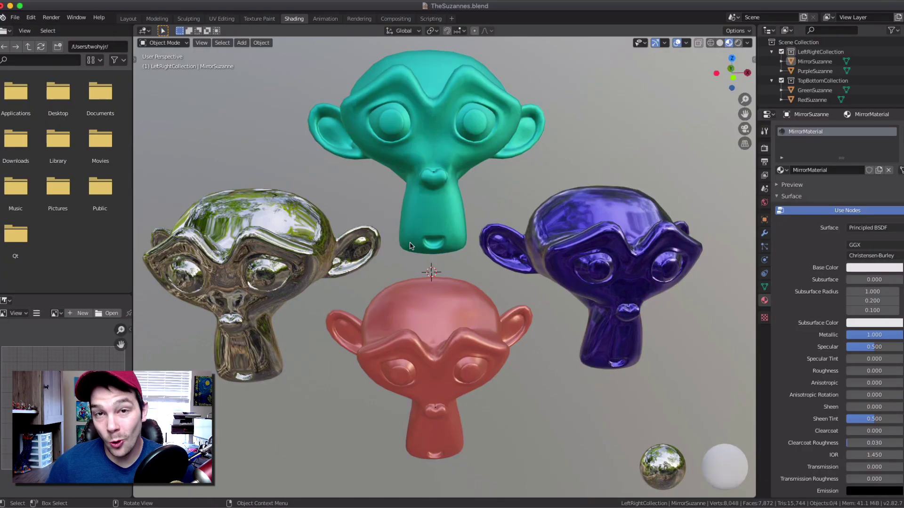
Step: Orbit the view around the four finished Suzanne heads
{"action": "middle_click_drag", "start_coordinate": [413, 285], "coordinate": [432, 146]}
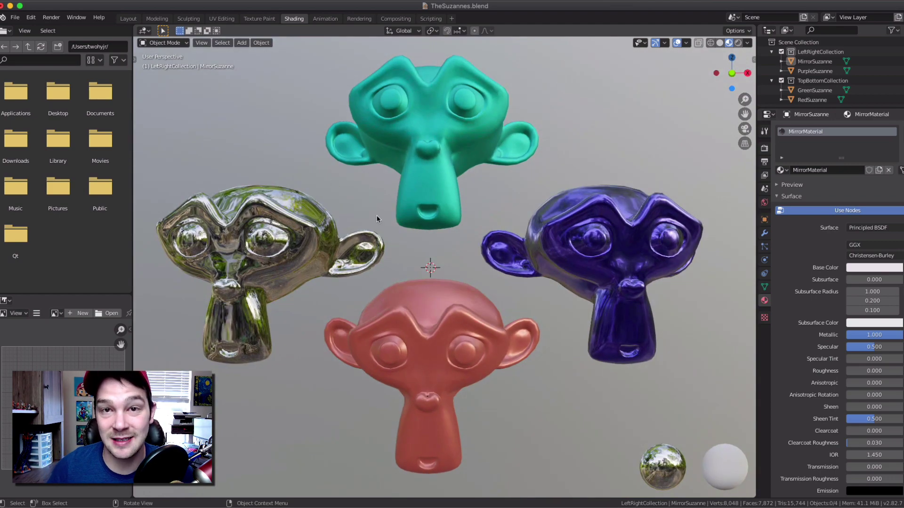
{"action": "middle_click_drag", "start_coordinate": [410, 148], "coordinate": [480, 121]}
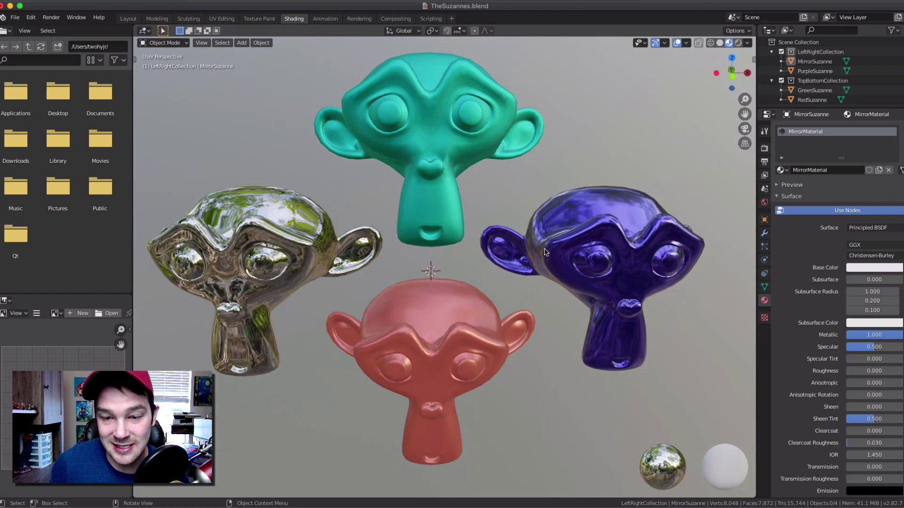
{"action": "middle_click_drag", "start_coordinate": [531, 287], "coordinate": [463, 295]}
{"action": "scroll", "coordinate": [504, 279], "scroll_direction": "up", "scroll_amount": 4}
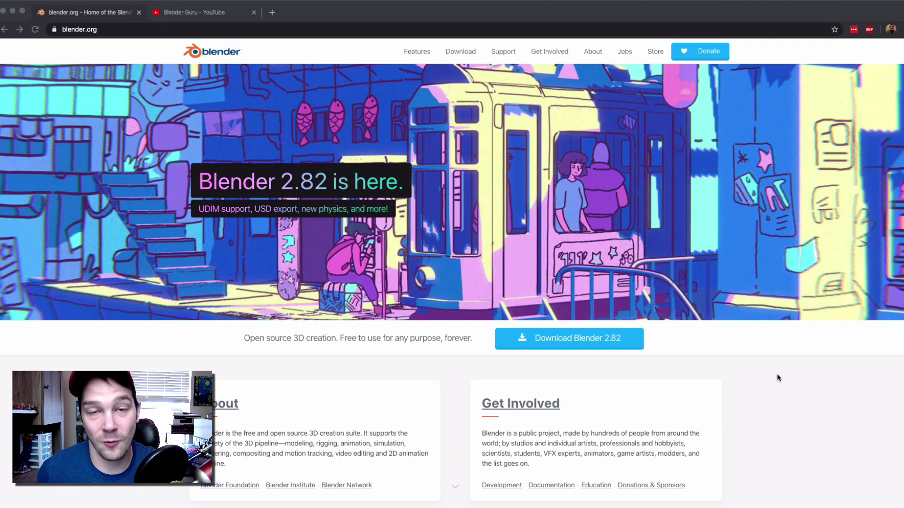
Step: Look over the Blender Guru YouTube tab, return to blender.org and quit Chrome
{"action": "left_click", "coordinate": [695, 354]}
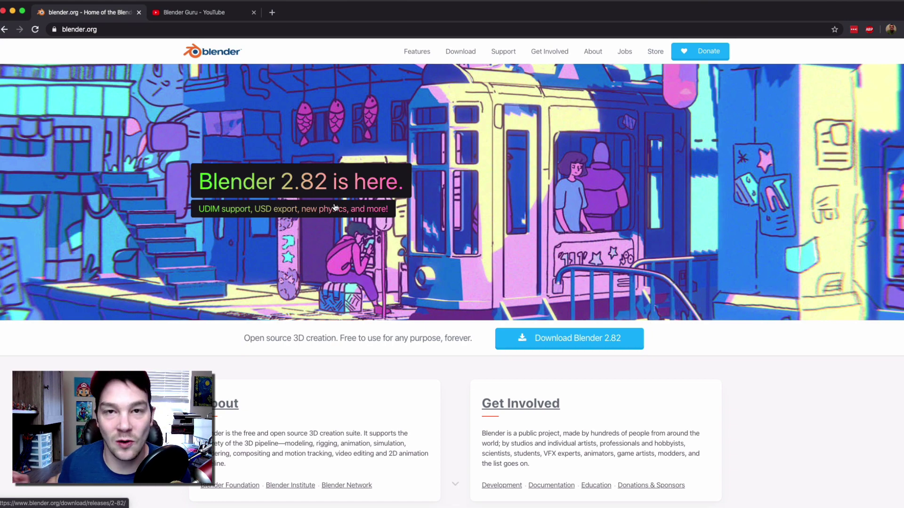
{"action": "key", "text": "ctrl+Tab"}
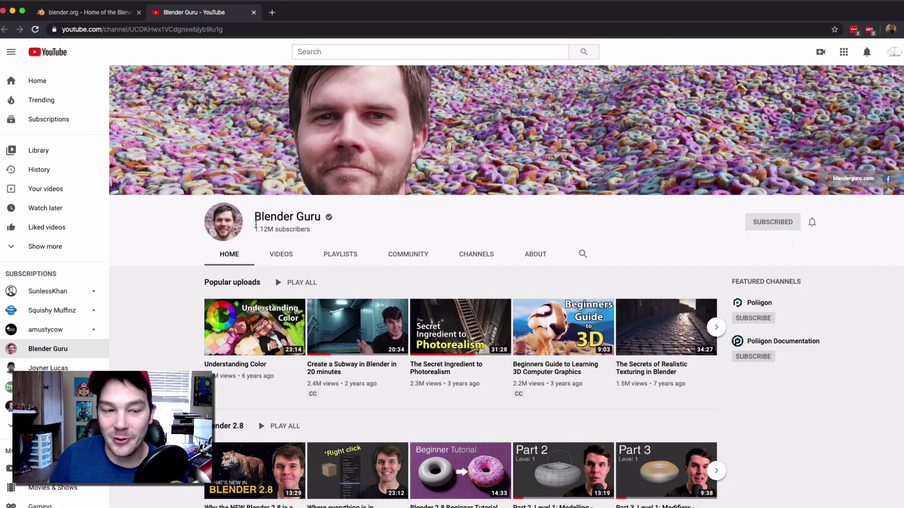
{"action": "left_click_drag", "start_coordinate": [255, 229], "coordinate": [307, 229]}
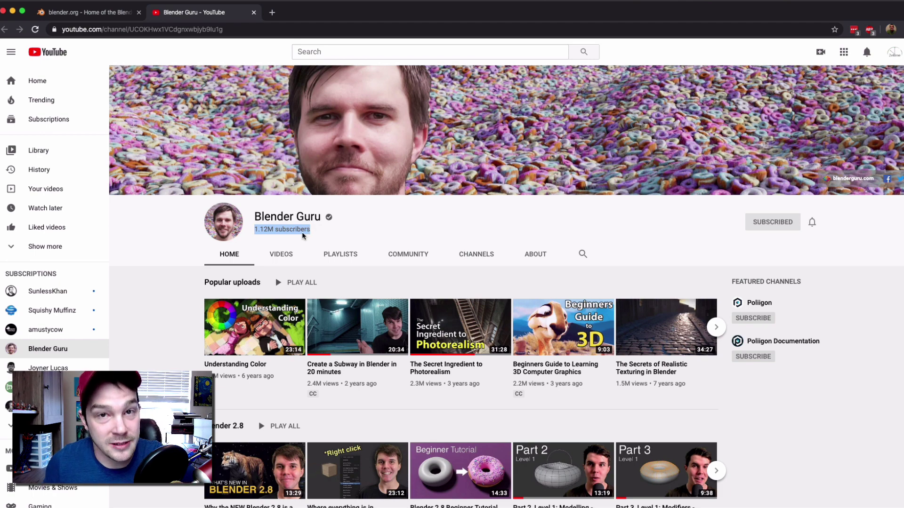
{"action": "left_click", "coordinate": [318, 230]}
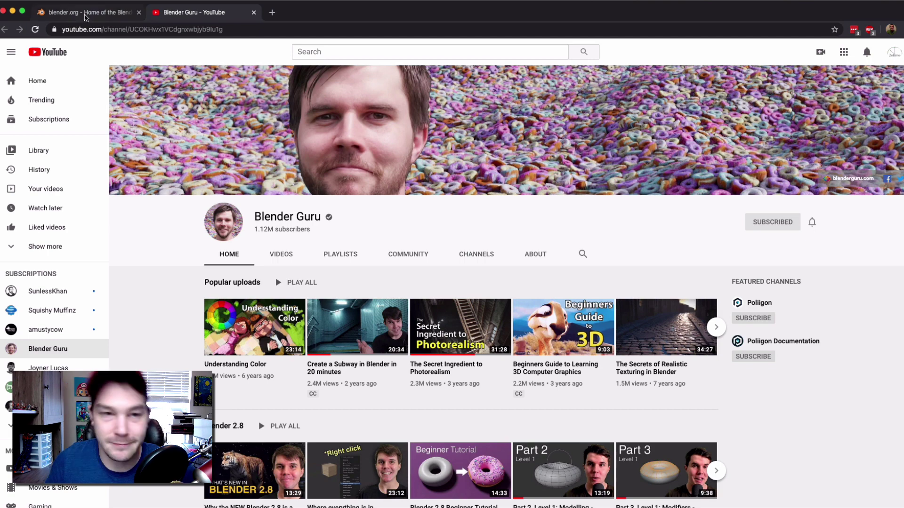
{"action": "left_click", "coordinate": [85, 17]}
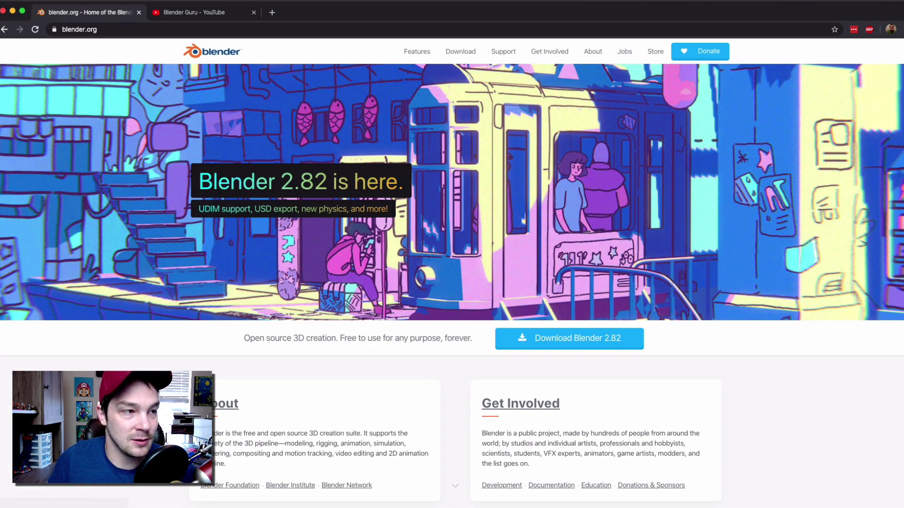
{"action": "left_click", "coordinate": [4, 11]}
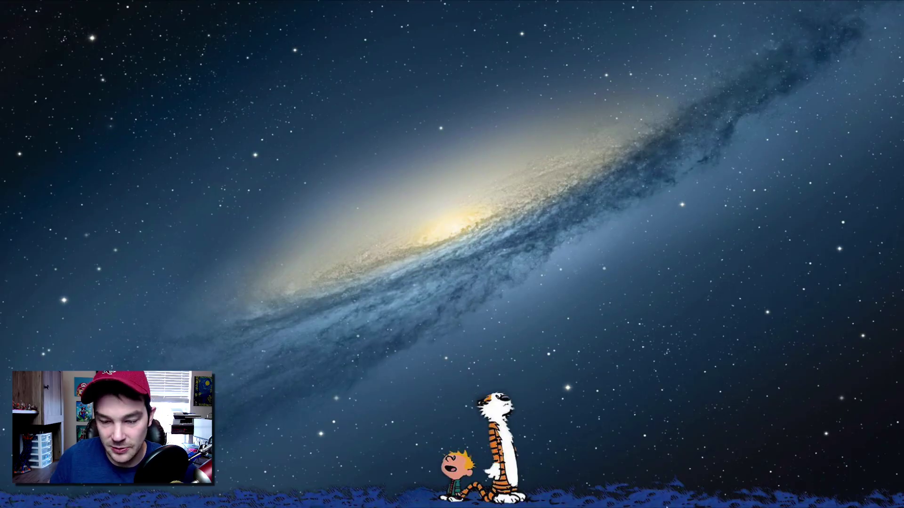
Step: Launch Blender 2.82, dismiss the splash screen, and open the Edit menu
{"action": "left_click", "coordinate": [587, 490]}
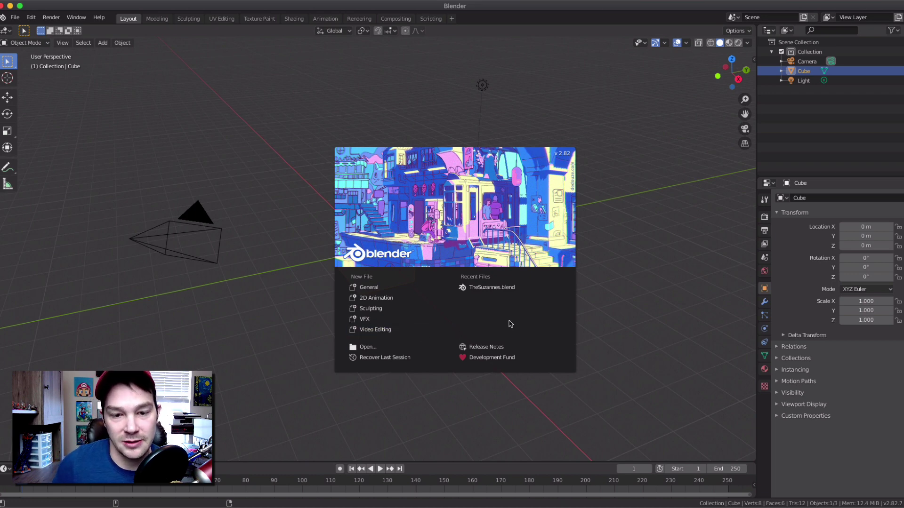
{"action": "left_click", "coordinate": [411, 85]}
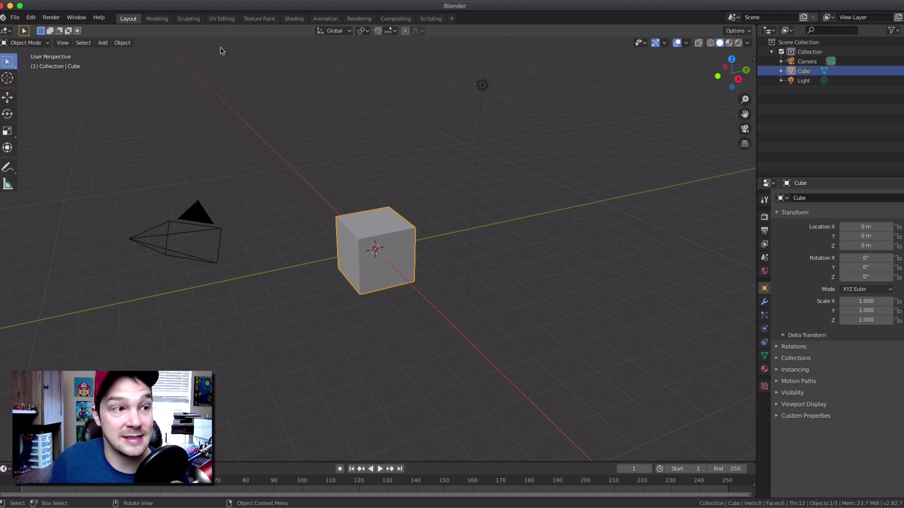
{"action": "left_click", "coordinate": [14, 16]}
{"action": "mouse_move", "coordinate": [31, 17]}
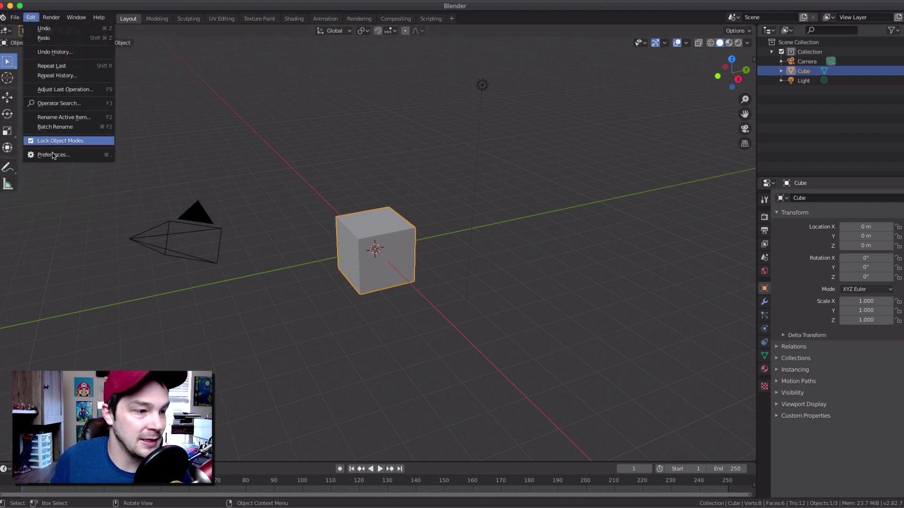
{"action": "left_click", "coordinate": [53, 156]}
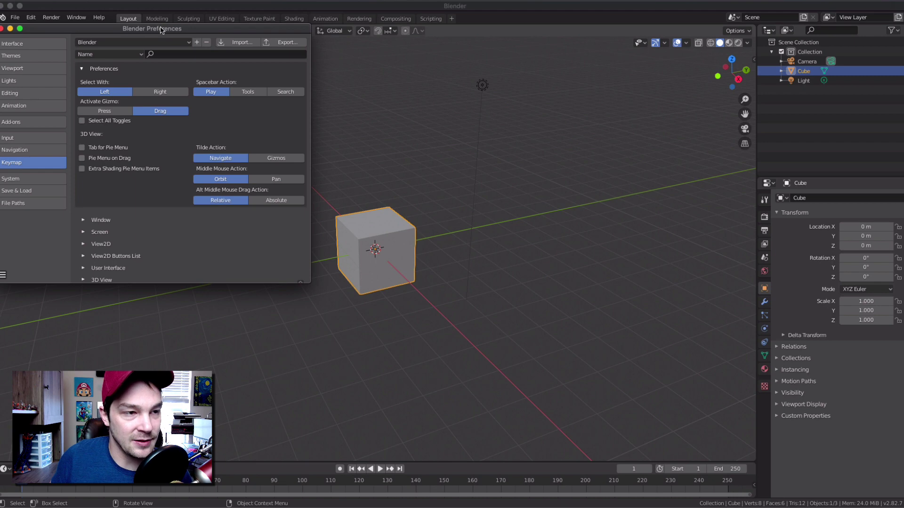
{"action": "left_click_drag", "start_coordinate": [160, 30], "coordinate": [250, 39]}
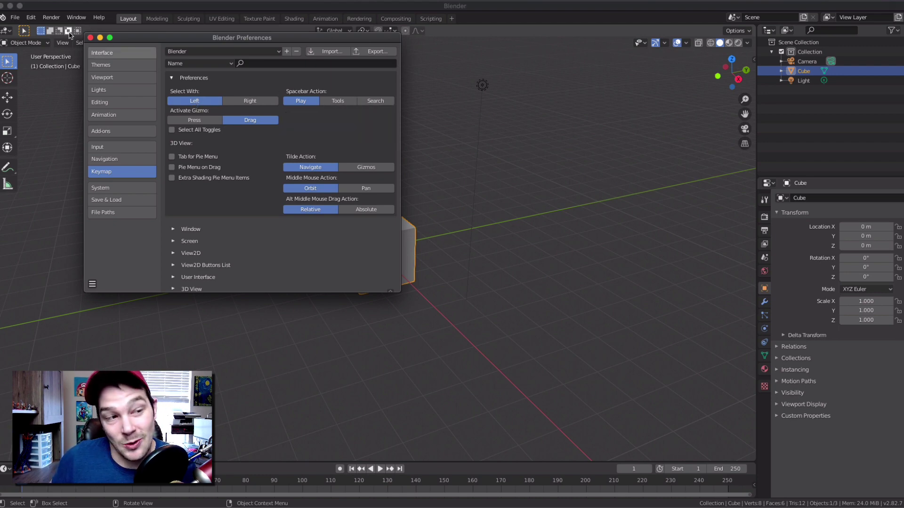
{"action": "left_click", "coordinate": [90, 38]}
{"action": "middle_click_drag", "start_coordinate": [414, 160], "coordinate": [383, 150]}
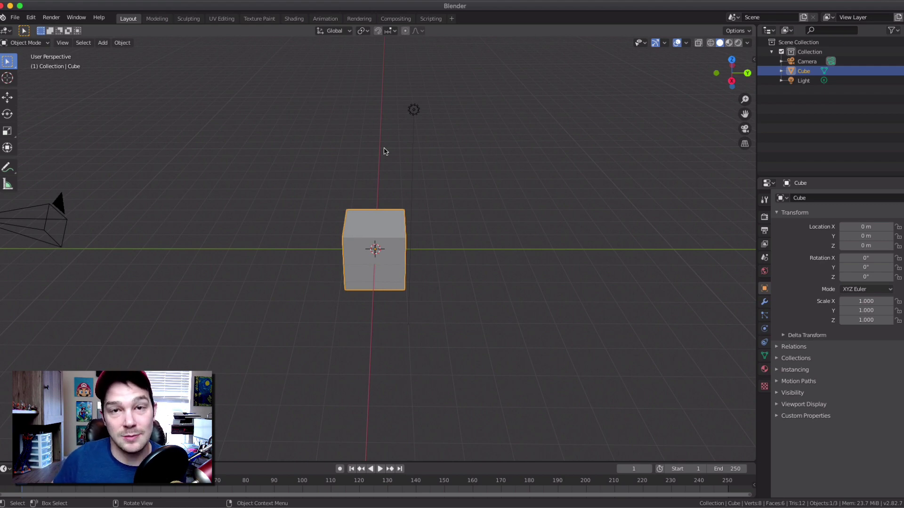
Step: Orbit, pan and zoom around the default cube, framing it with numpad period
{"action": "middle_click_drag", "start_coordinate": [383, 151], "coordinate": [465, 182]}
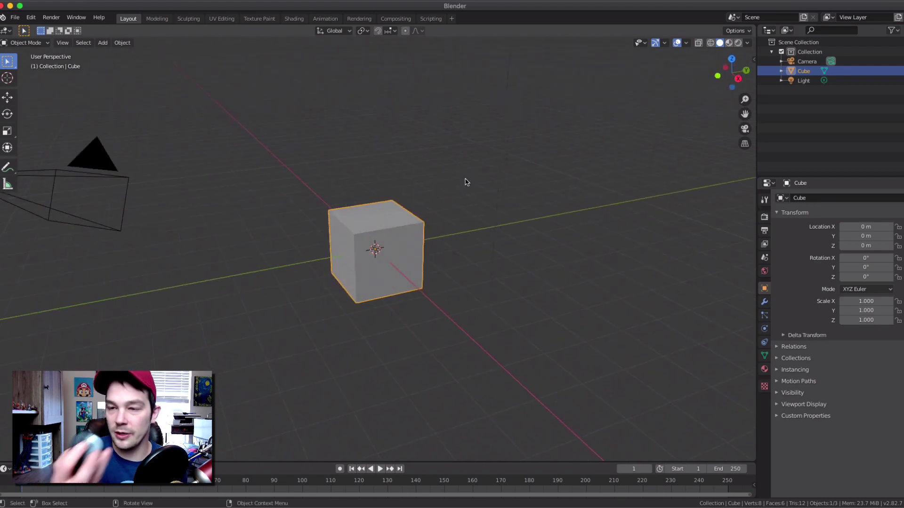
{"action": "middle_click_drag", "start_coordinate": [465, 182], "coordinate": [397, 234]}
{"action": "scroll", "coordinate": [376, 226], "scroll_direction": "down", "scroll_amount": 8}
{"action": "scroll", "coordinate": [380, 224], "scroll_direction": "up", "scroll_amount": 10}
{"action": "scroll", "coordinate": [380, 228], "scroll_direction": "down", "scroll_amount": 7}
{"action": "scroll", "coordinate": [380, 231], "scroll_direction": "up", "scroll_amount": 10}
{"action": "scroll", "coordinate": [382, 232], "scroll_direction": "up", "scroll_amount": 3}
{"action": "scroll", "coordinate": [386, 231], "scroll_direction": "down", "scroll_amount": 6}
{"action": "scroll", "coordinate": [388, 228], "scroll_direction": "up", "scroll_amount": 1}
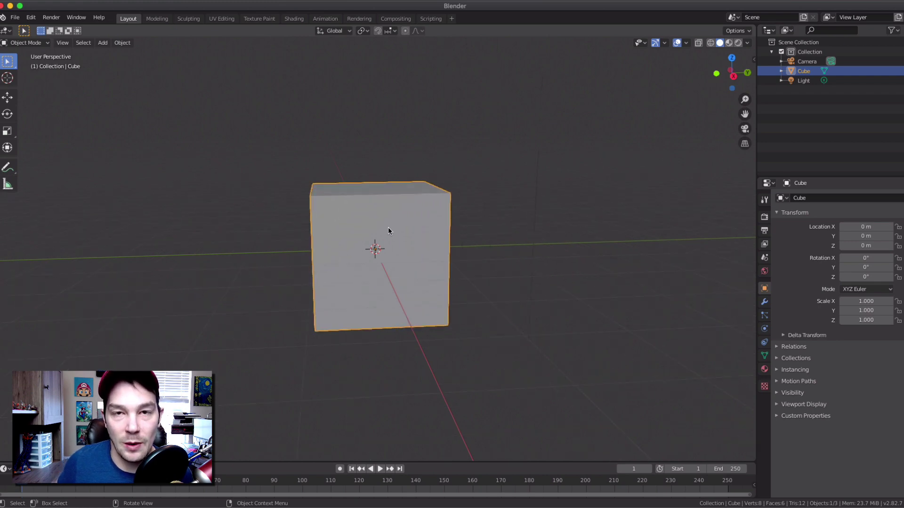
{"action": "key", "text": "shift"}
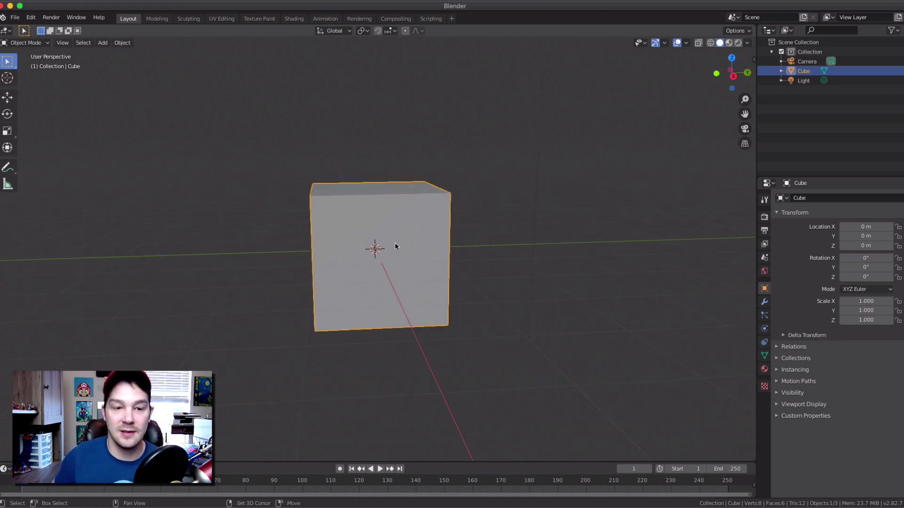
{"action": "middle_click_drag", "start_coordinate": [394, 269], "coordinate": [422, 210], "text": "shift"}
{"action": "scroll", "coordinate": [427, 211], "scroll_direction": "up", "scroll_amount": 5}
{"action": "scroll", "coordinate": [427, 211], "scroll_direction": "down", "scroll_amount": 5}
{"action": "middle_click_drag", "start_coordinate": [380, 235], "coordinate": [330, 216], "text": "shift"}
{"action": "key", "text": "KP_Decimal"}
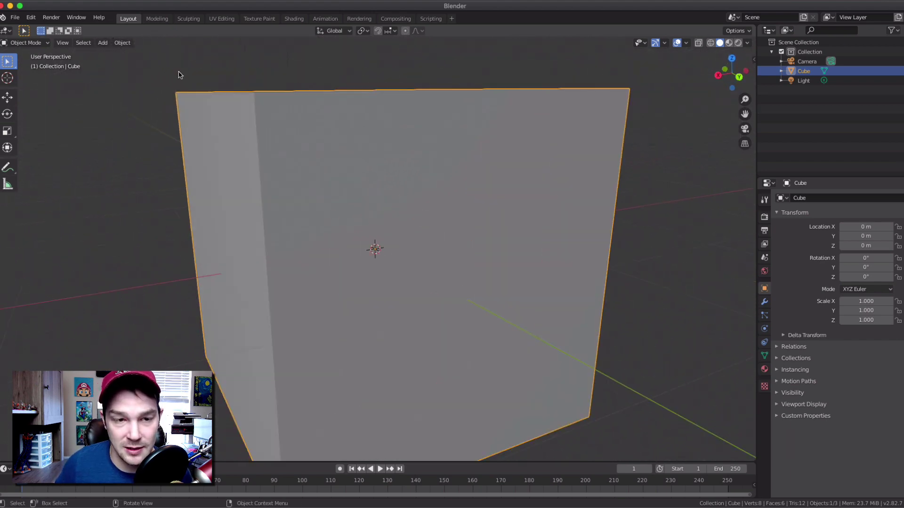
{"action": "middle_click_drag", "start_coordinate": [259, 206], "coordinate": [347, 184]}
{"action": "scroll", "coordinate": [335, 197], "scroll_direction": "down", "scroll_amount": 10}
{"action": "scroll", "coordinate": [336, 197], "scroll_direction": "up", "scroll_amount": 7}
{"action": "scroll", "coordinate": [306, 173], "scroll_direction": "down", "scroll_amount": 6}
{"action": "scroll", "coordinate": [333, 181], "scroll_direction": "up", "scroll_amount": 3}
Step: Box-select the camera and the light together
{"action": "left_click_drag", "start_coordinate": [369, 151], "coordinate": [88, 76]}
{"action": "left_click", "coordinate": [387, 139]}
{"action": "left_click_drag", "start_coordinate": [387, 139], "coordinate": [105, 53]}
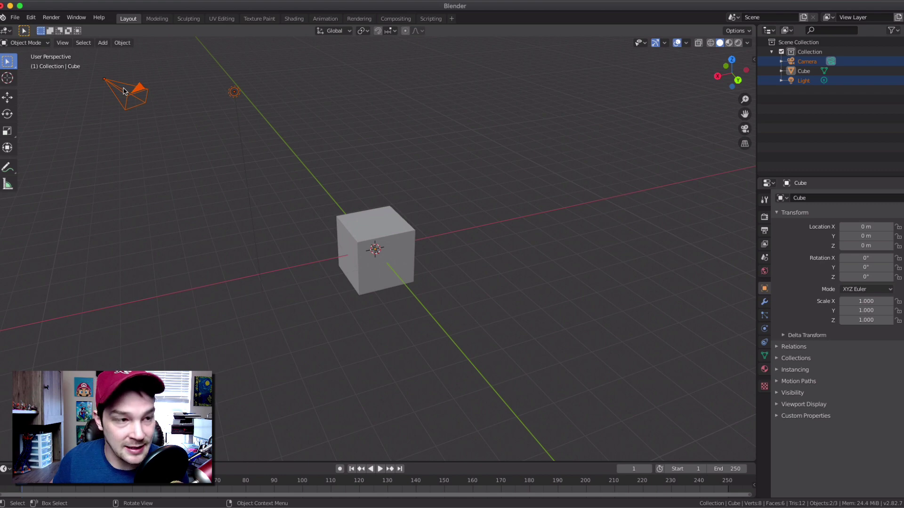
Step: Delete the camera and light, then select and delete the cube
{"action": "key", "text": "Delete"}
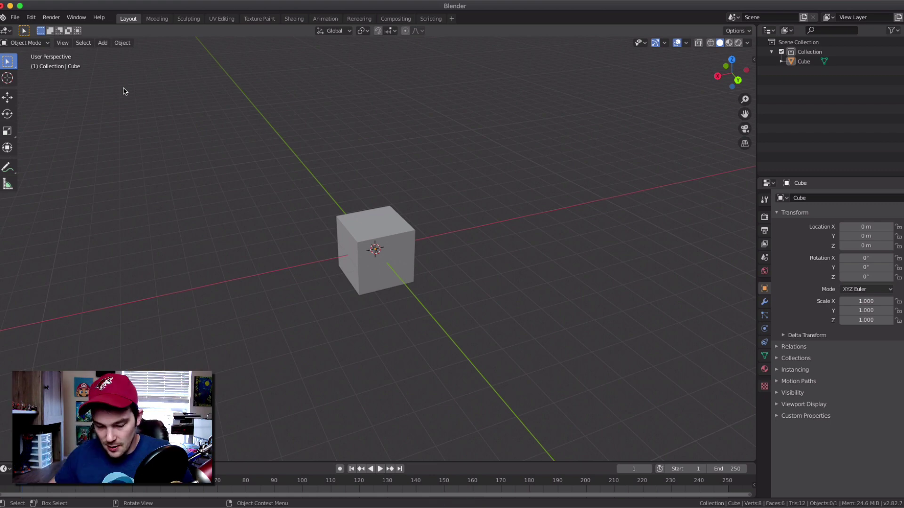
{"action": "left_click", "coordinate": [377, 225]}
{"action": "key", "text": "Delete"}
{"action": "middle_click_drag", "start_coordinate": [377, 226], "coordinate": [412, 202]}
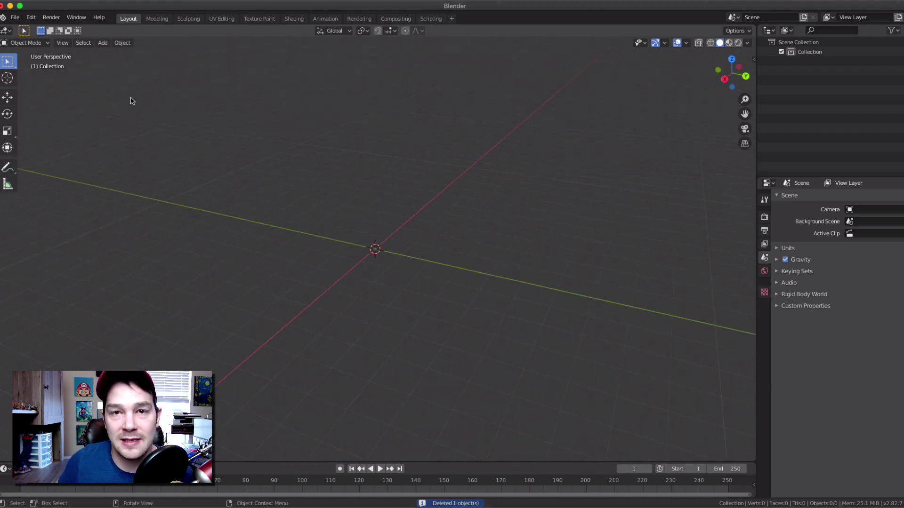
Step: Add a Monkey mesh at the world origin and orbit around to inspect it
{"action": "left_click", "coordinate": [102, 42]}
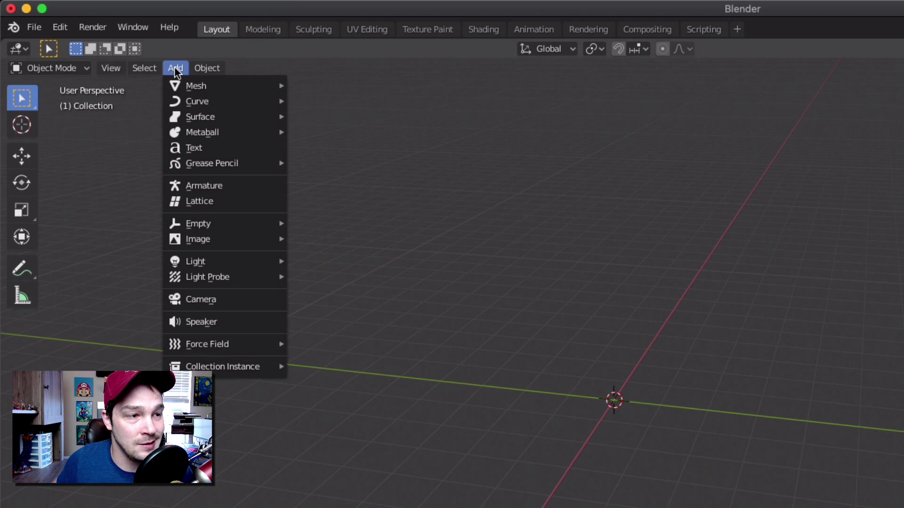
{"action": "mouse_move", "coordinate": [202, 85]}
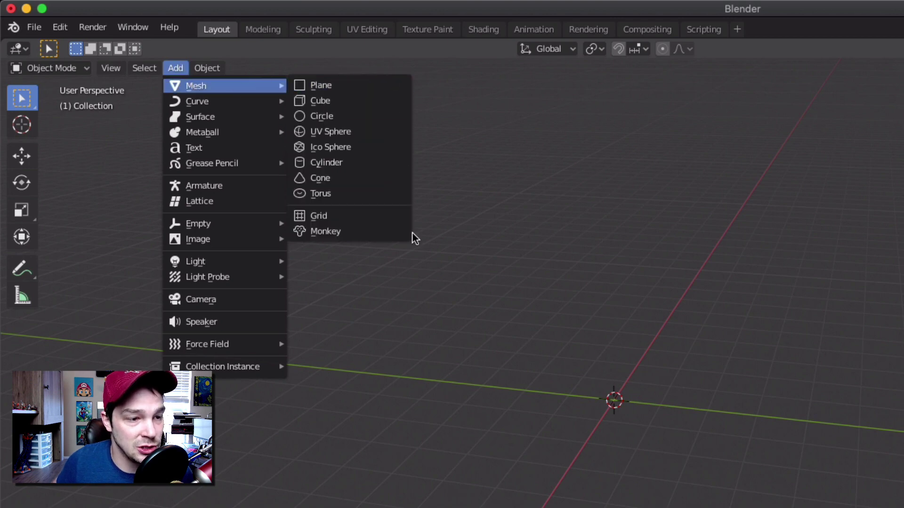
{"action": "left_click", "coordinate": [372, 232]}
{"action": "middle_click_drag", "start_coordinate": [415, 265], "coordinate": [630, 220]}
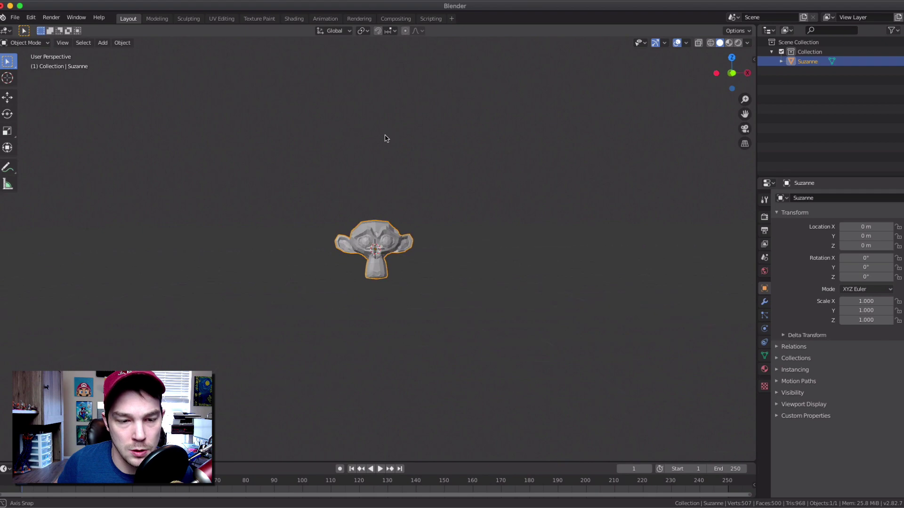
{"action": "scroll", "coordinate": [365, 172], "scroll_direction": "down", "scroll_amount": 2}
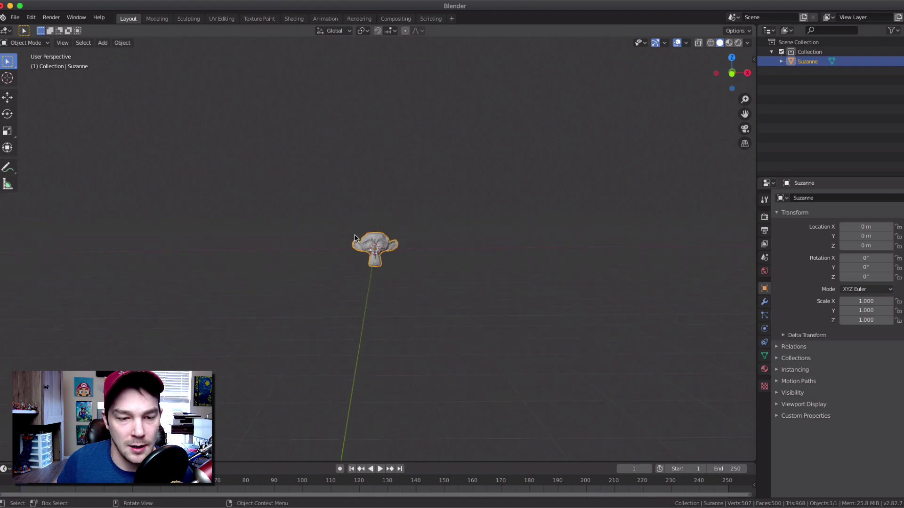
{"action": "scroll", "coordinate": [358, 232], "scroll_direction": "up", "scroll_amount": 7}
{"action": "scroll", "coordinate": [357, 232], "scroll_direction": "down", "scroll_amount": 3}
{"action": "middle_click_drag", "start_coordinate": [349, 213], "coordinate": [353, 223]}
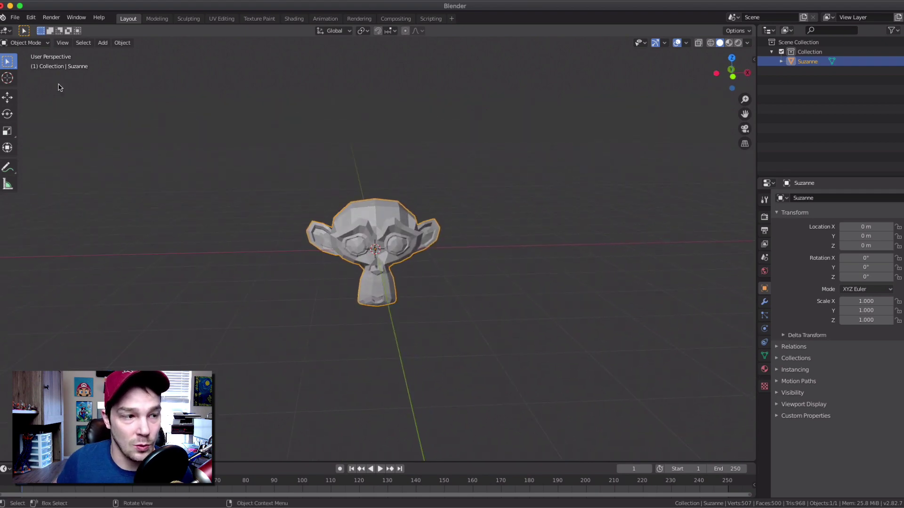
{"action": "middle_click_drag", "start_coordinate": [201, 185], "coordinate": [199, 181]}
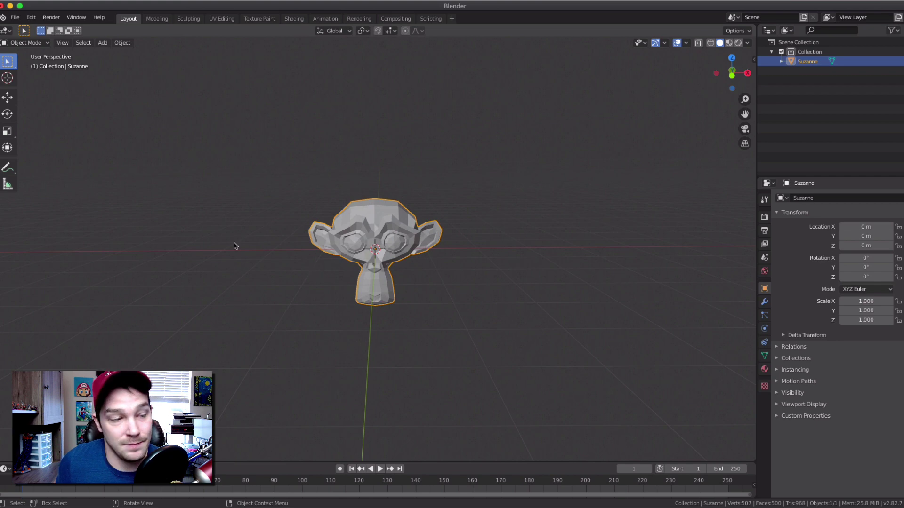
{"action": "middle_click_drag", "start_coordinate": [339, 259], "coordinate": [338, 259]}
{"action": "scroll", "coordinate": [338, 261], "scroll_direction": "up", "scroll_amount": 5}
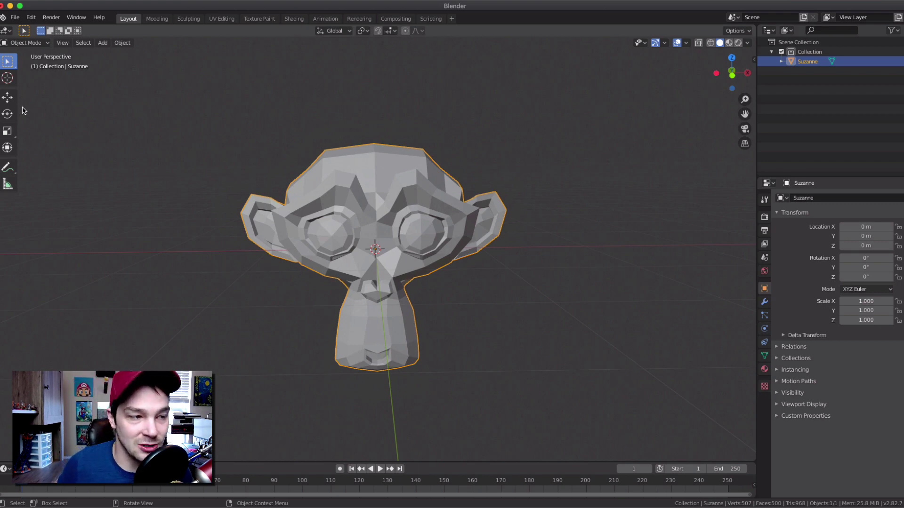
{"action": "scroll", "coordinate": [118, 153], "scroll_direction": "down", "scroll_amount": 4}
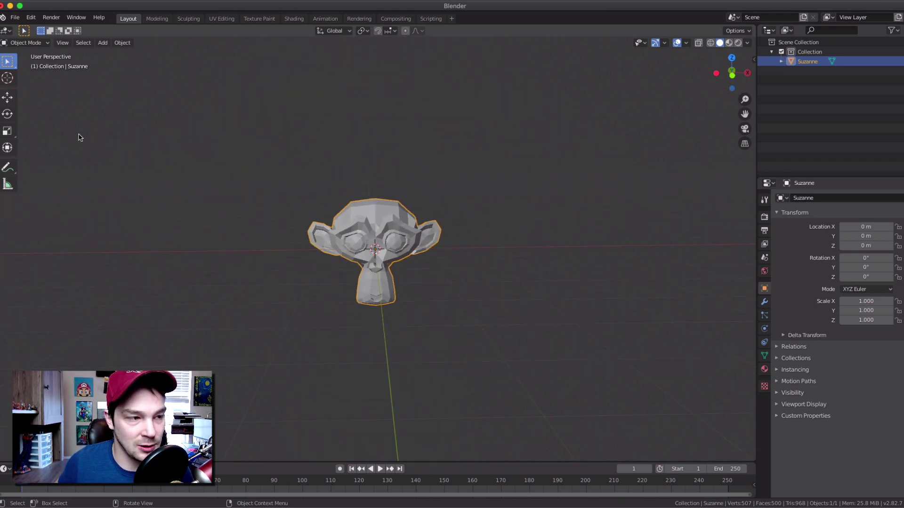
{"action": "left_click", "coordinate": [10, 98]}
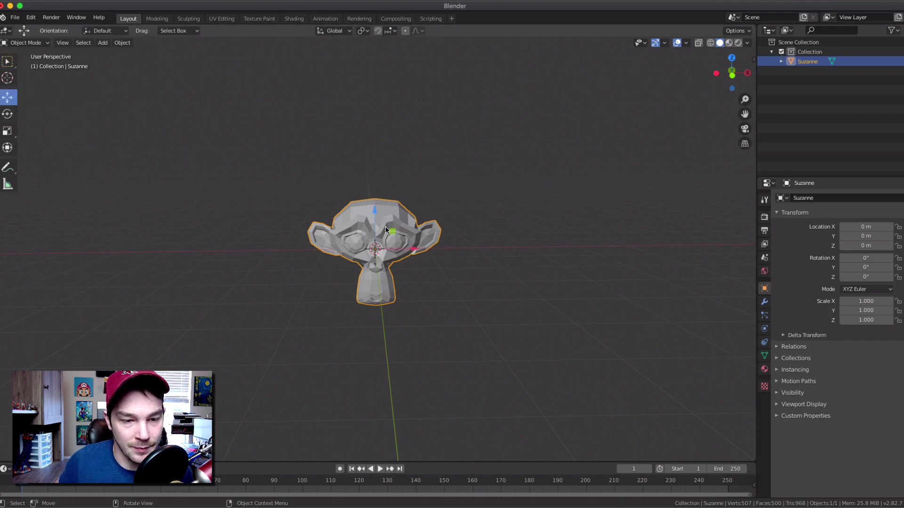
Step: Slide the first Suzanne left and add a second head moved right to about X 2 m
{"action": "left_click_drag", "start_coordinate": [414, 253], "coordinate": [313, 273]}
{"action": "left_click", "coordinate": [103, 43]}
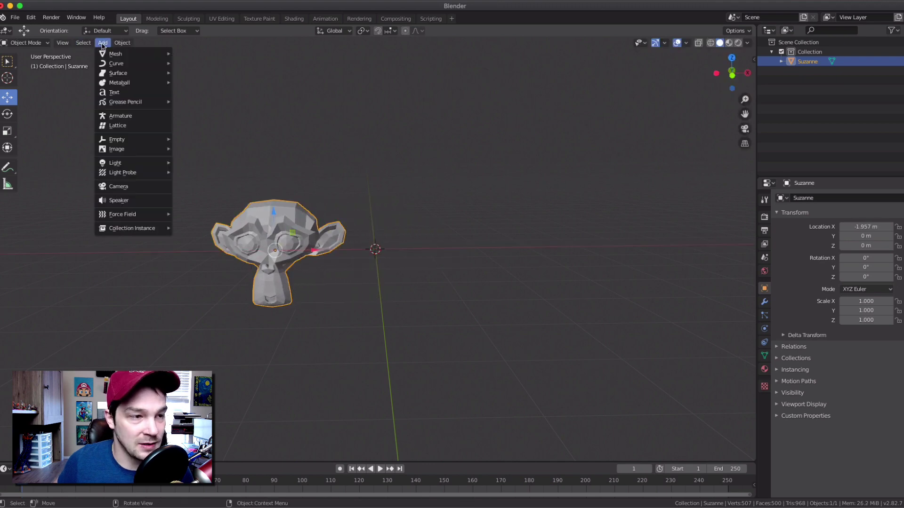
{"action": "mouse_move", "coordinate": [172, 54]}
{"action": "left_click", "coordinate": [221, 145]}
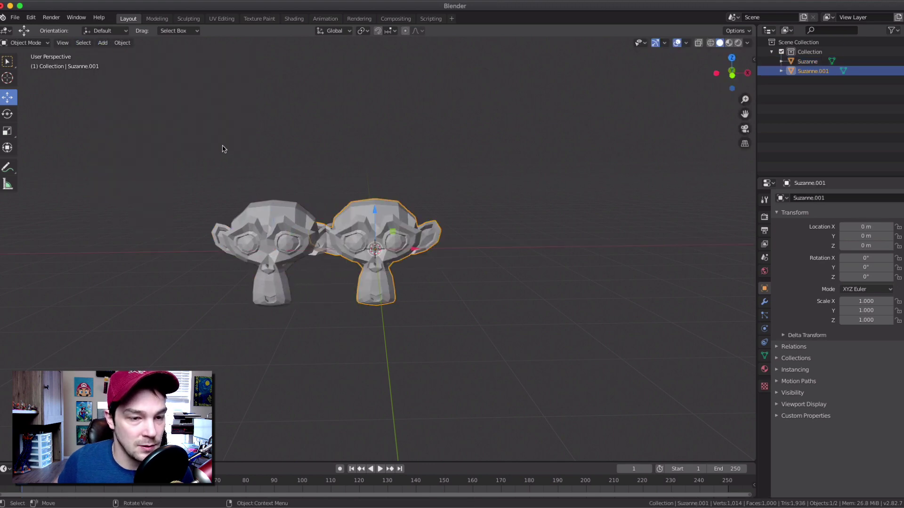
{"action": "left_click_drag", "start_coordinate": [416, 252], "coordinate": [496, 251]}
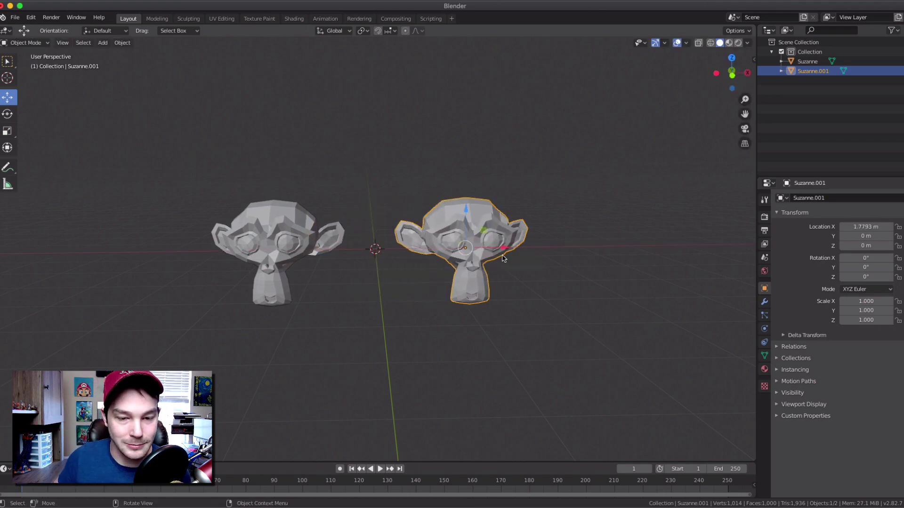
{"action": "mouse_move", "coordinate": [504, 253]}
{"action": "left_mouse_down"}
{"action": "mouse_move", "coordinate": [516, 251]}
{"action": "mouse_move", "coordinate": [502, 250]}
{"action": "left_mouse_up"}
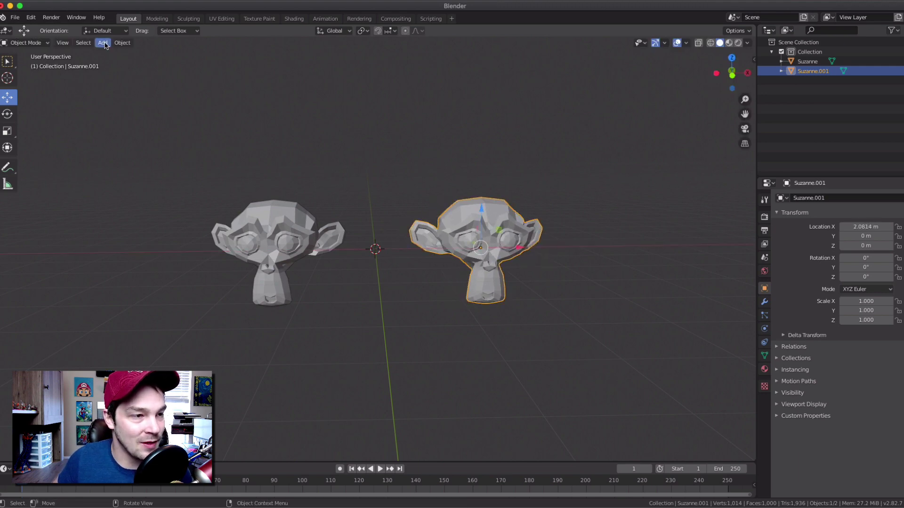
Step: Add a third Suzanne and raise it above centre to Z 1.2 m
{"action": "left_click", "coordinate": [102, 43]}
{"action": "mouse_move", "coordinate": [136, 58]}
{"action": "left_click", "coordinate": [224, 144]}
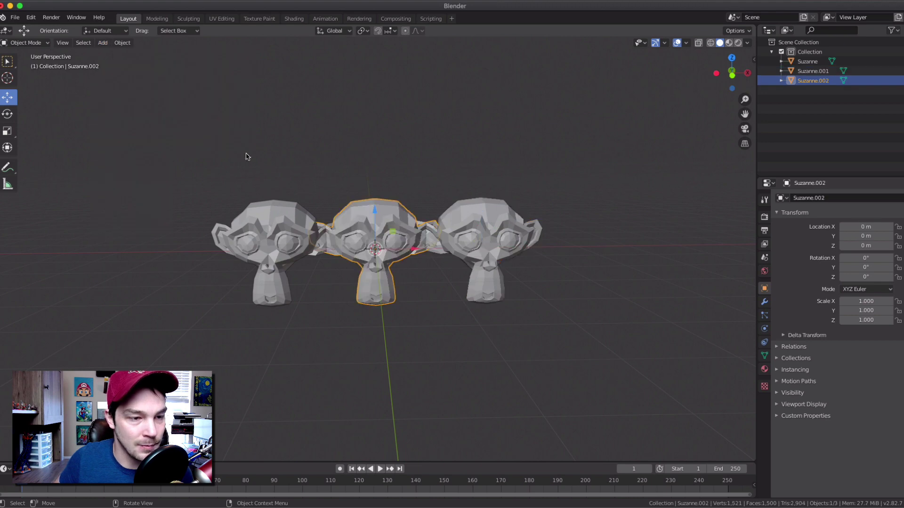
{"action": "left_click_drag", "start_coordinate": [375, 218], "coordinate": [374, 156]}
Step: Add a fourth Suzanne and lower it below centre to Z -1.24 m
{"action": "left_click", "coordinate": [103, 43]}
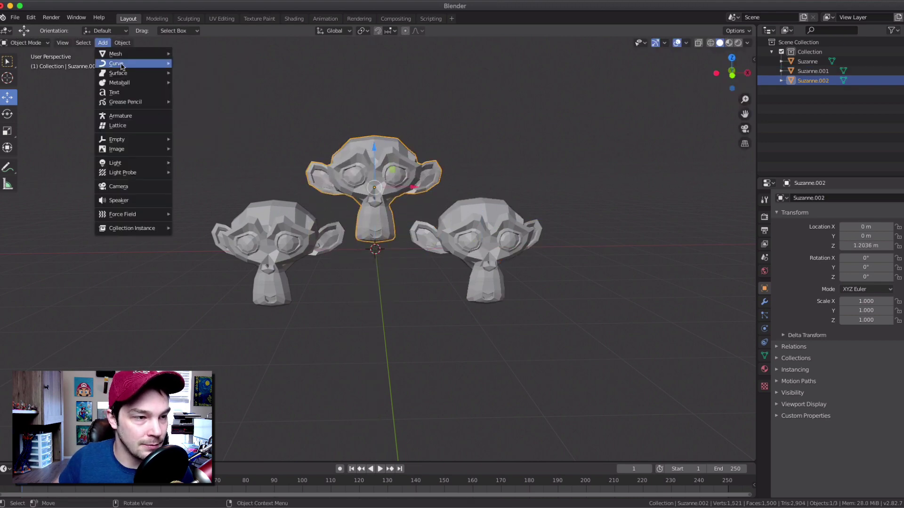
{"action": "mouse_move", "coordinate": [134, 54]}
{"action": "left_click", "coordinate": [218, 145]}
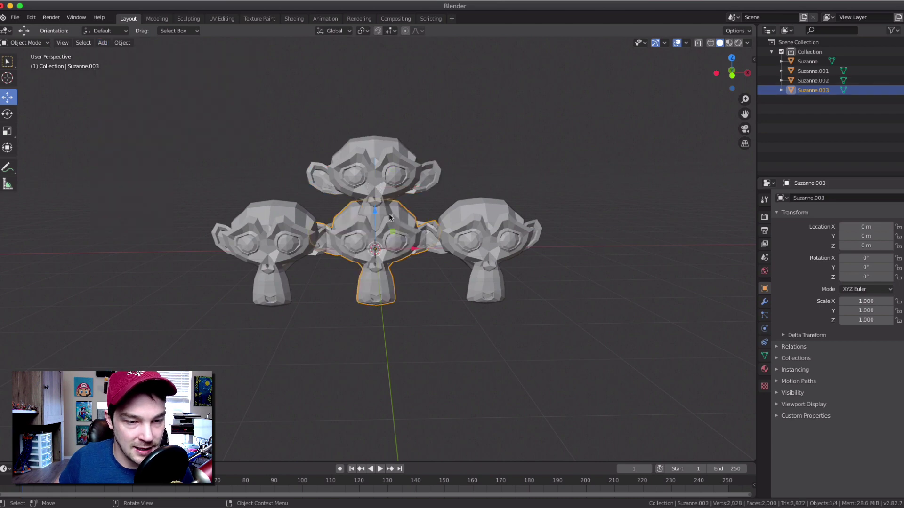
{"action": "left_click_drag", "start_coordinate": [376, 213], "coordinate": [380, 277]}
{"action": "middle_click_drag", "start_coordinate": [380, 277], "coordinate": [394, 293]}
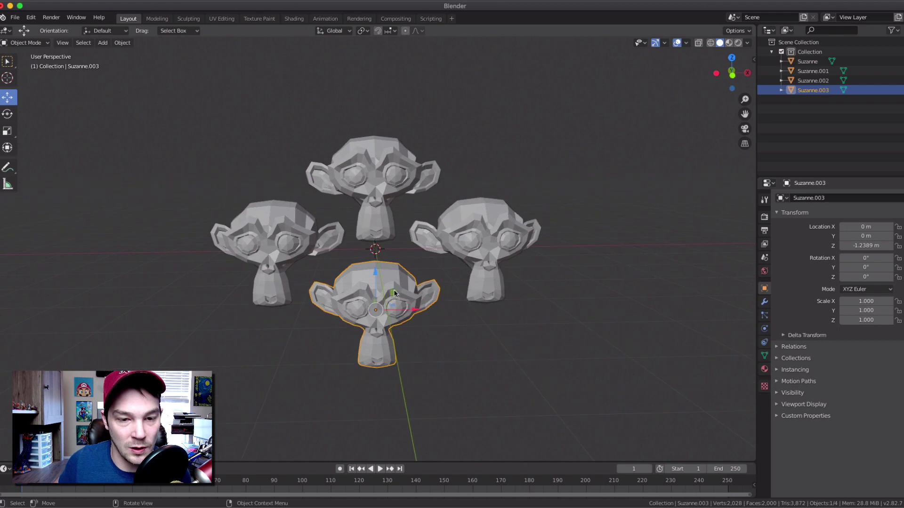
{"action": "scroll", "coordinate": [412, 150], "scroll_direction": "up", "scroll_amount": 4}
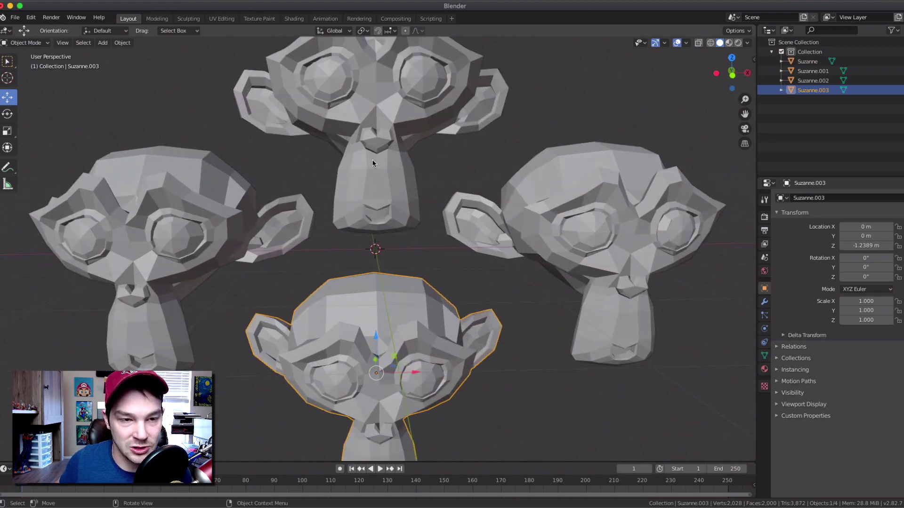
{"action": "scroll", "coordinate": [372, 163], "scroll_direction": "down", "scroll_amount": 2}
Step: Select the top monkey head and switch it into Edit Mode
{"action": "left_click", "coordinate": [377, 133]}
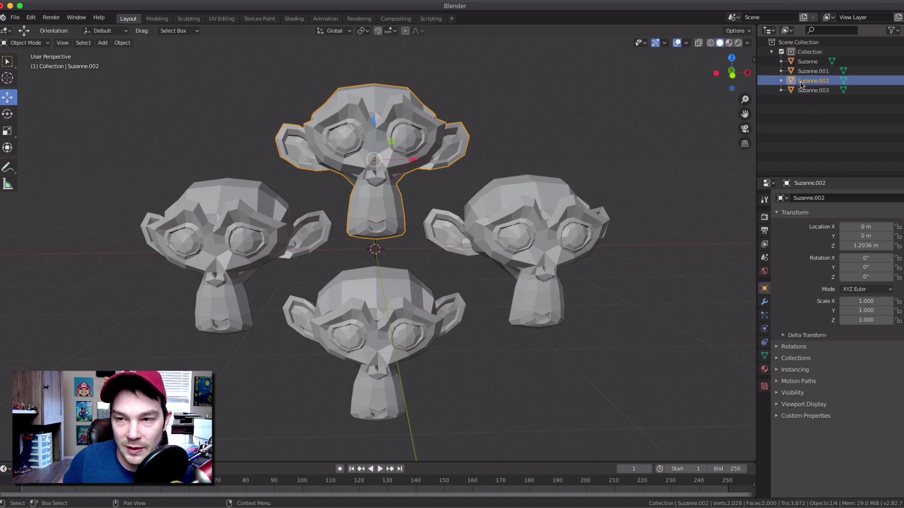
{"action": "key", "text": "alt+a"}
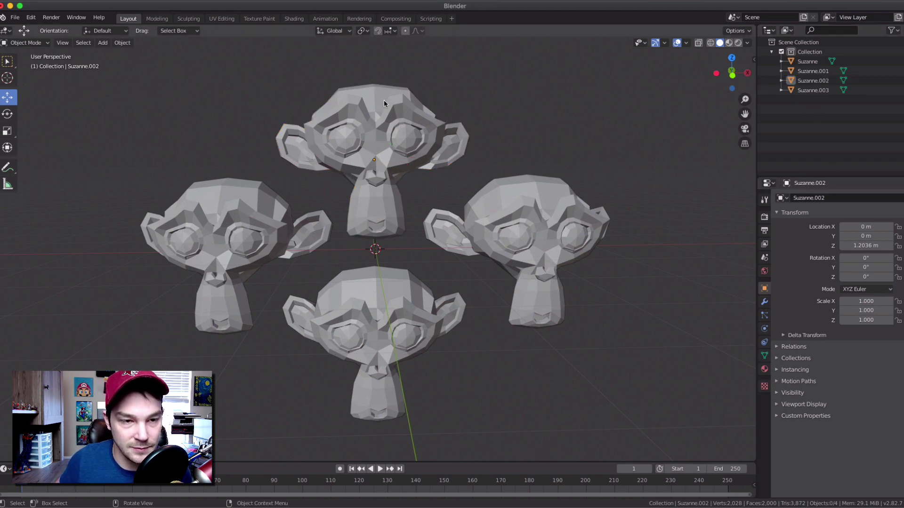
{"action": "left_click", "coordinate": [384, 103]}
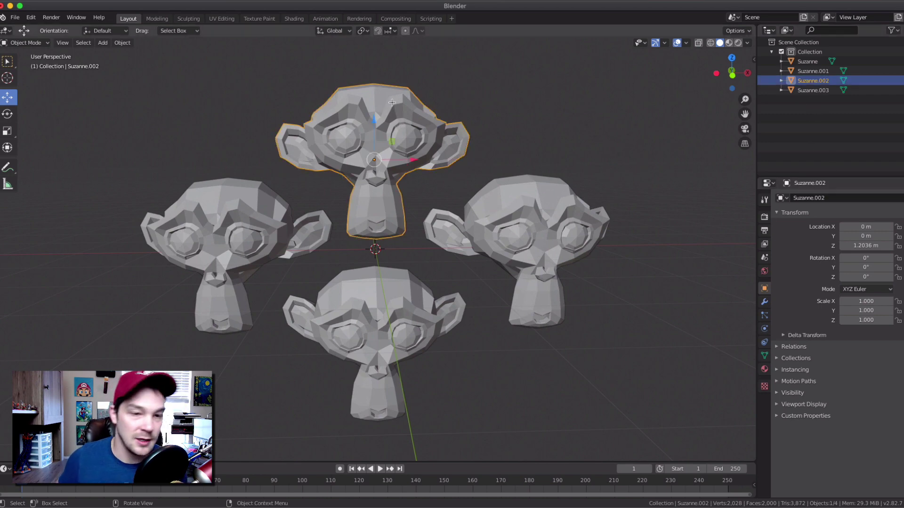
{"action": "key", "text": "Tab"}
{"action": "key", "text": "Tab"}
{"action": "key", "text": "Tab"}
{"action": "key", "text": "Tab"}
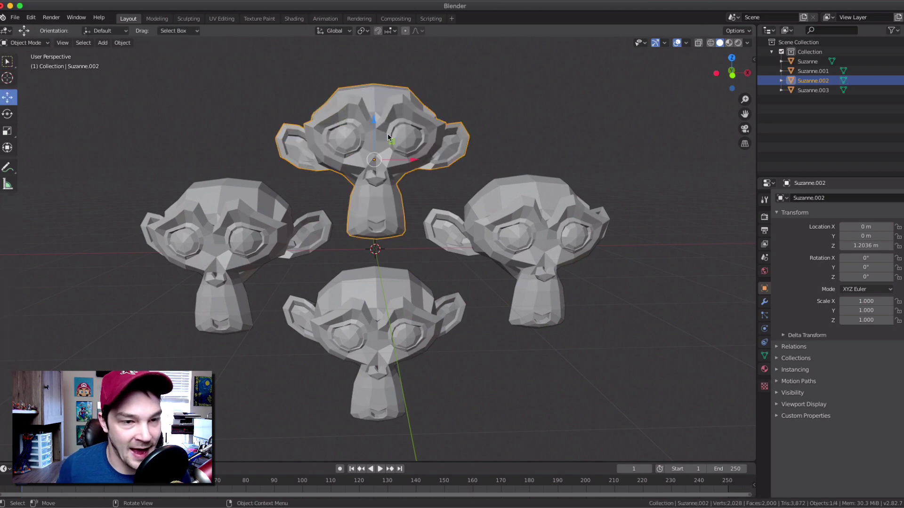
Step: Back in Object Mode, add a Subdivision Surface modifier to the top head and apply it
{"action": "mouse_move", "coordinate": [402, 131]}
{"action": "middle_mouse_down"}
{"action": "mouse_move", "coordinate": [386, 122]}
{"action": "mouse_move", "coordinate": [405, 147]}
{"action": "middle_mouse_up"}
{"action": "scroll", "coordinate": [405, 146], "scroll_direction": "up", "scroll_amount": 2}
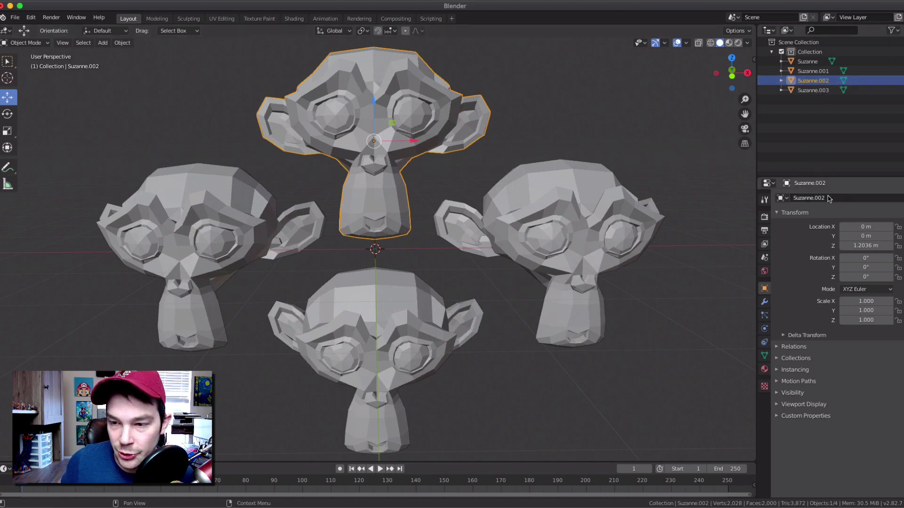
{"action": "left_click", "coordinate": [765, 304]}
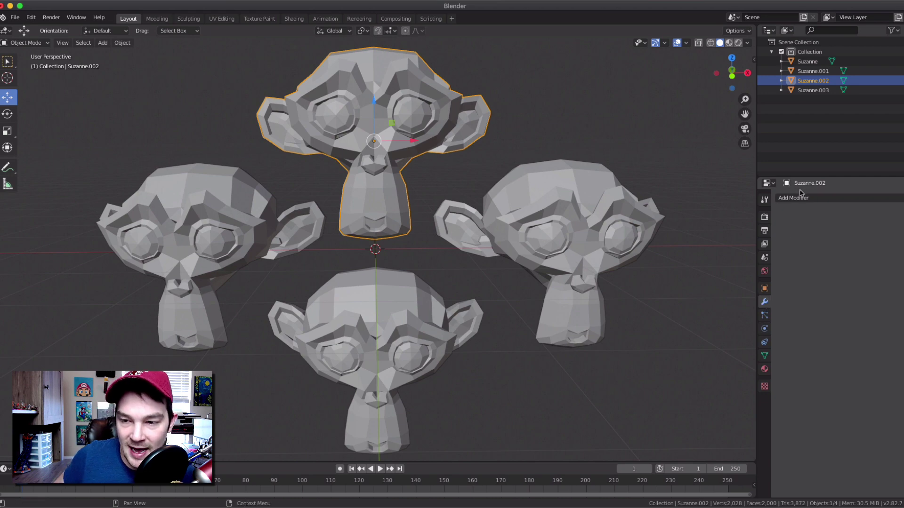
{"action": "left_click", "coordinate": [801, 198]}
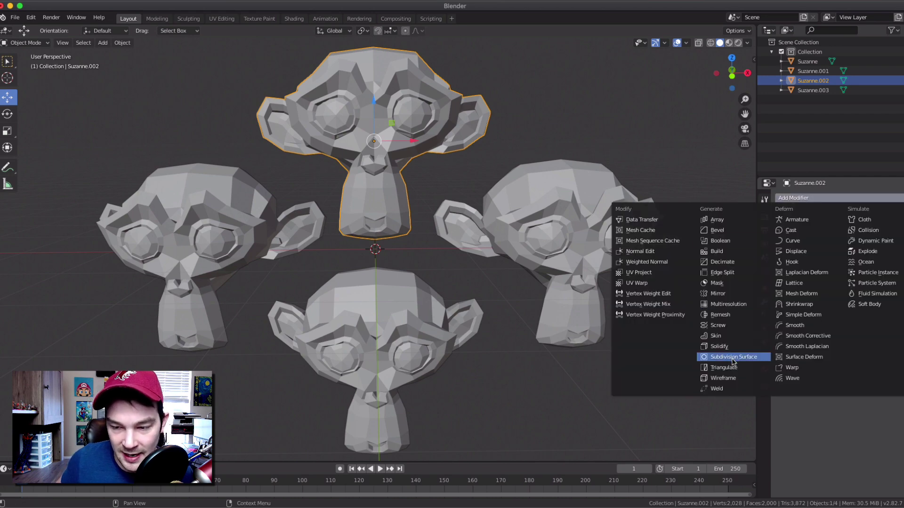
{"action": "left_click", "coordinate": [733, 358]}
{"action": "scroll", "coordinate": [379, 138], "scroll_direction": "down", "scroll_amount": 3}
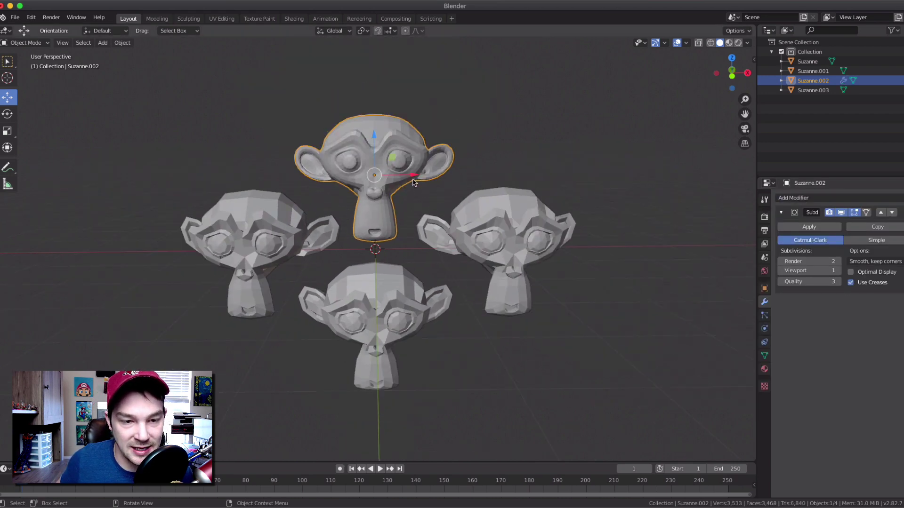
{"action": "scroll", "coordinate": [369, 168], "scroll_direction": "up", "scroll_amount": 9}
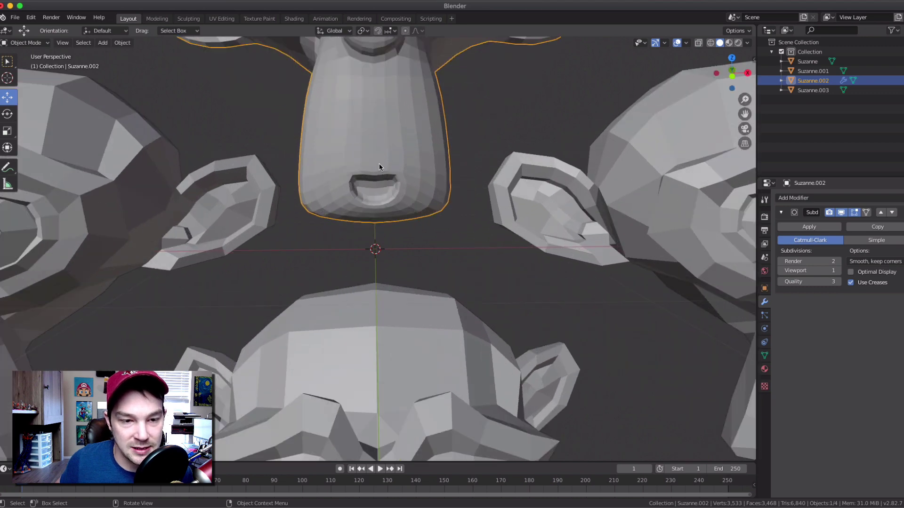
{"action": "scroll", "coordinate": [379, 163], "scroll_direction": "down", "scroll_amount": 8}
{"action": "scroll", "coordinate": [377, 164], "scroll_direction": "up", "scroll_amount": 2}
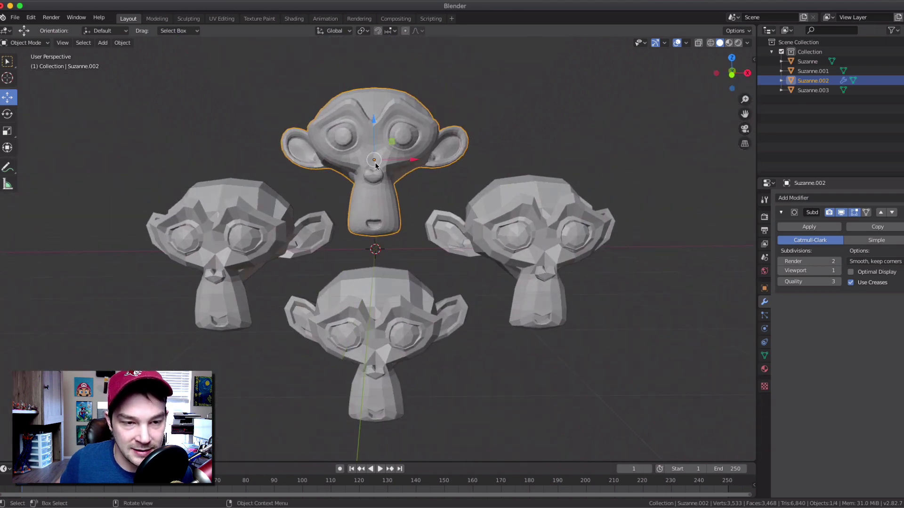
{"action": "scroll", "coordinate": [375, 160], "scroll_direction": "up", "scroll_amount": 3}
{"action": "scroll", "coordinate": [375, 129], "scroll_direction": "down", "scroll_amount": 3}
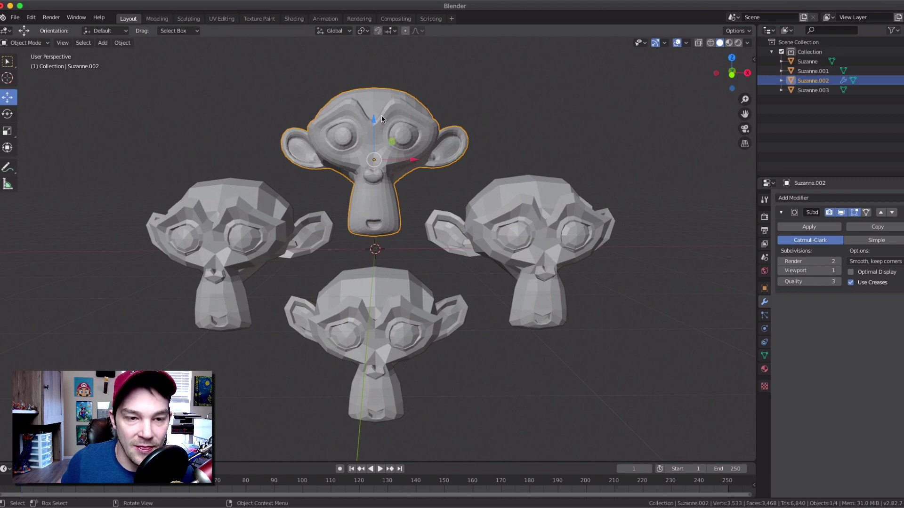
{"action": "left_click", "coordinate": [809, 227]}
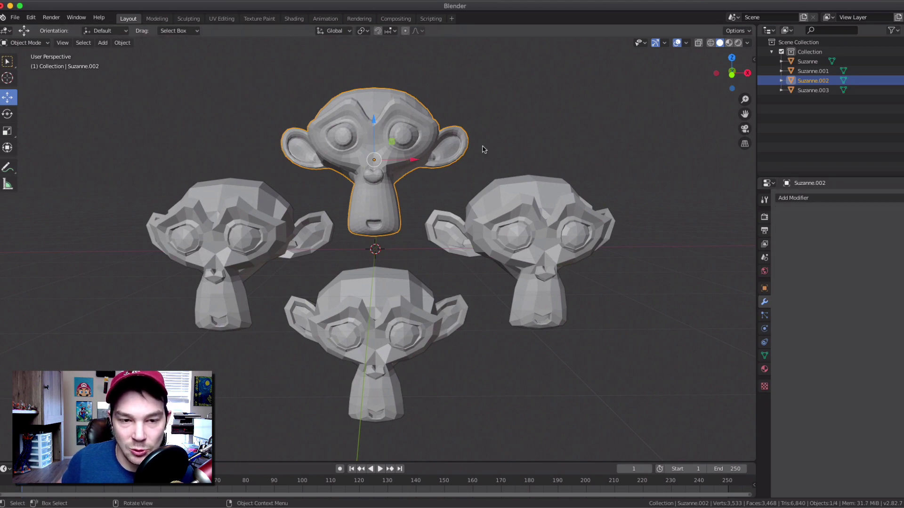
Step: Apply Shade Smooth to the top Suzanne head from its right-click menu
{"action": "right_click", "coordinate": [380, 113]}
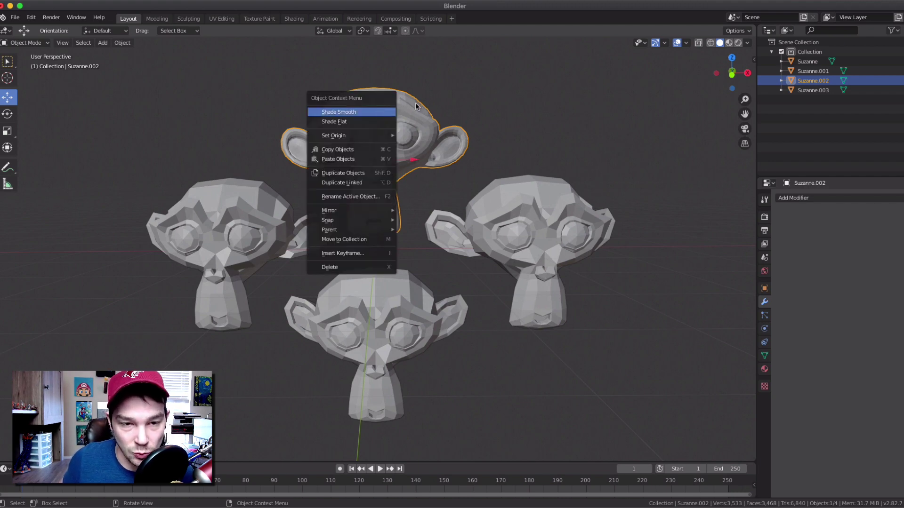
{"action": "right_click", "coordinate": [377, 109]}
{"action": "left_click", "coordinate": [365, 108]}
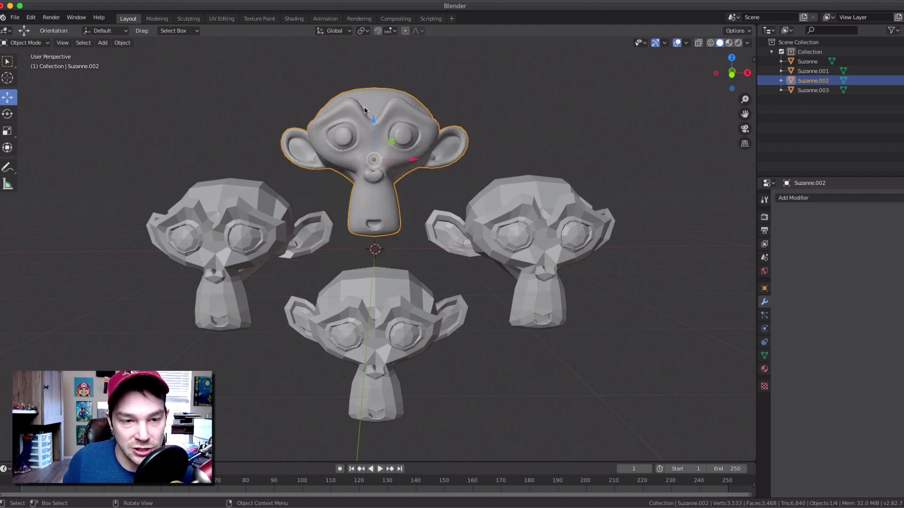
{"action": "middle_click_drag", "start_coordinate": [370, 114], "coordinate": [330, 145]}
{"action": "scroll", "coordinate": [428, 150], "scroll_direction": "down", "scroll_amount": 2}
{"action": "scroll", "coordinate": [428, 150], "scroll_direction": "up", "scroll_amount": 6}
{"action": "scroll", "coordinate": [357, 139], "scroll_direction": "down", "scroll_amount": 5}
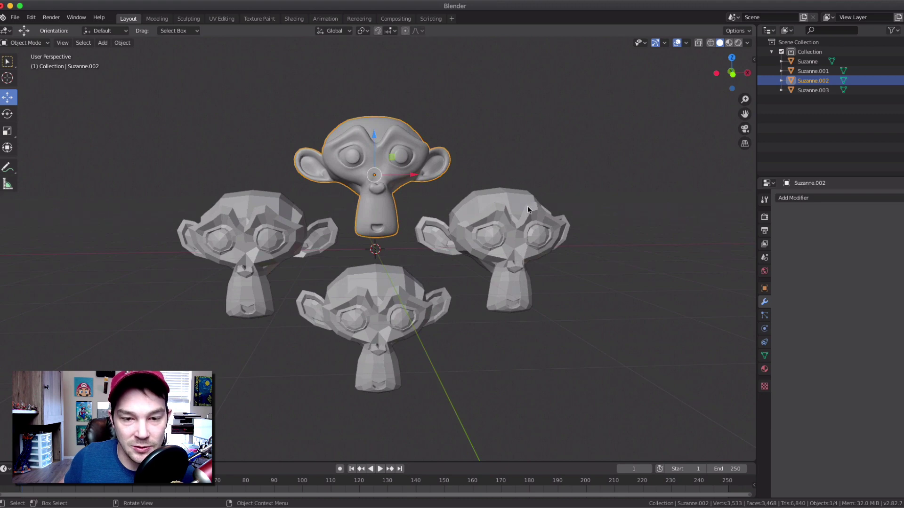
{"action": "scroll", "coordinate": [355, 208], "scroll_direction": "up", "scroll_amount": 3}
{"action": "scroll", "coordinate": [367, 211], "scroll_direction": "down", "scroll_amount": 2}
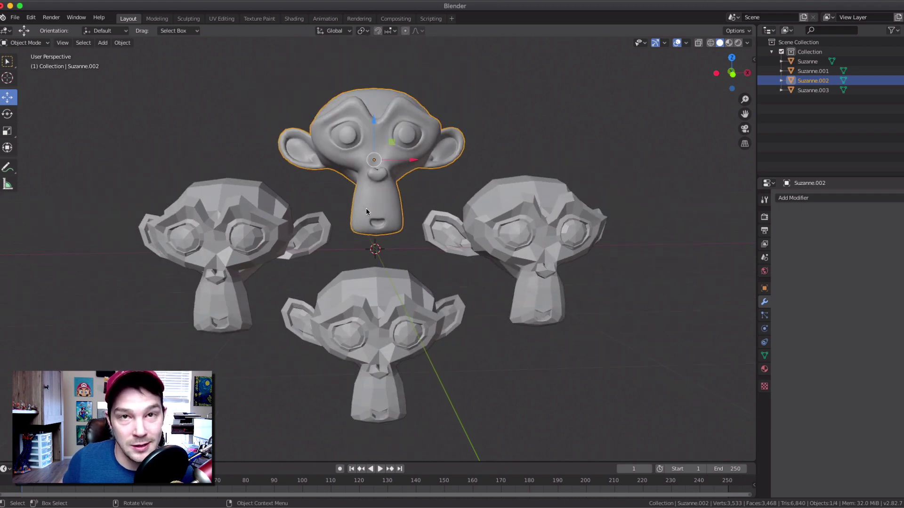
Step: Add Subdivision Surface modifiers to the right and bottom monkey heads
{"action": "left_click", "coordinate": [547, 213]}
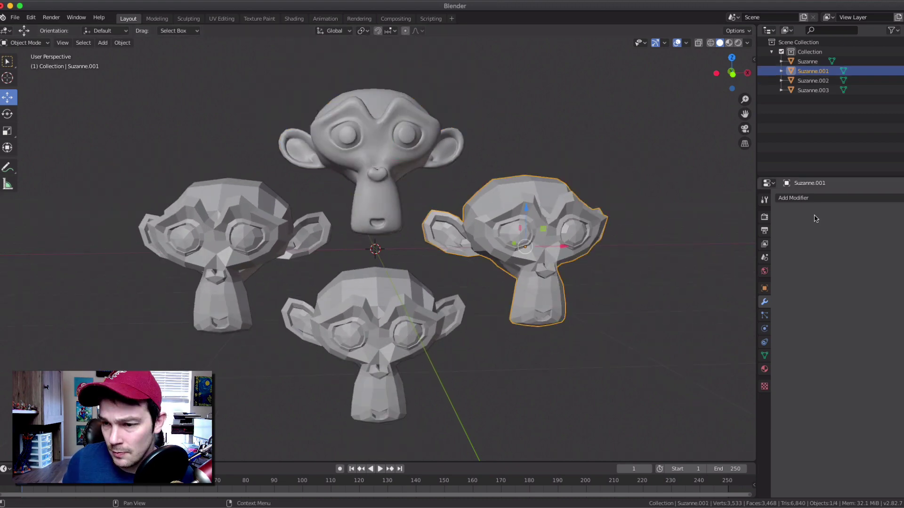
{"action": "left_click", "coordinate": [801, 198]}
{"action": "left_click", "coordinate": [734, 357]}
{"action": "left_click", "coordinate": [376, 330]}
{"action": "left_click", "coordinate": [806, 198]}
{"action": "left_click", "coordinate": [733, 357]}
Step: Add a Subdivision Surface to the left head and orbit to check all four smooth heads
{"action": "left_click", "coordinate": [528, 245]}
{"action": "left_click", "coordinate": [377, 339]}
{"action": "left_click", "coordinate": [226, 263]}
{"action": "left_click", "coordinate": [800, 198]}
{"action": "left_click", "coordinate": [734, 357]}
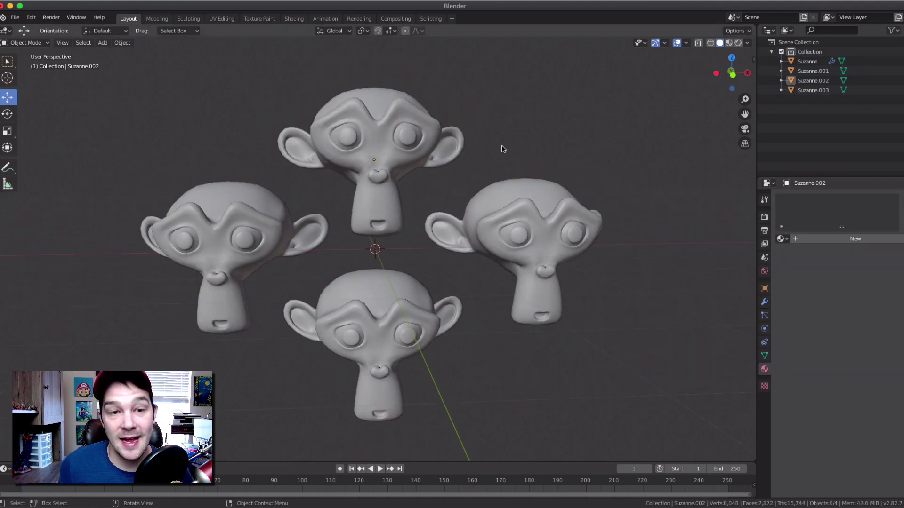
{"action": "middle_click_drag", "start_coordinate": [500, 150], "coordinate": [414, 136]}
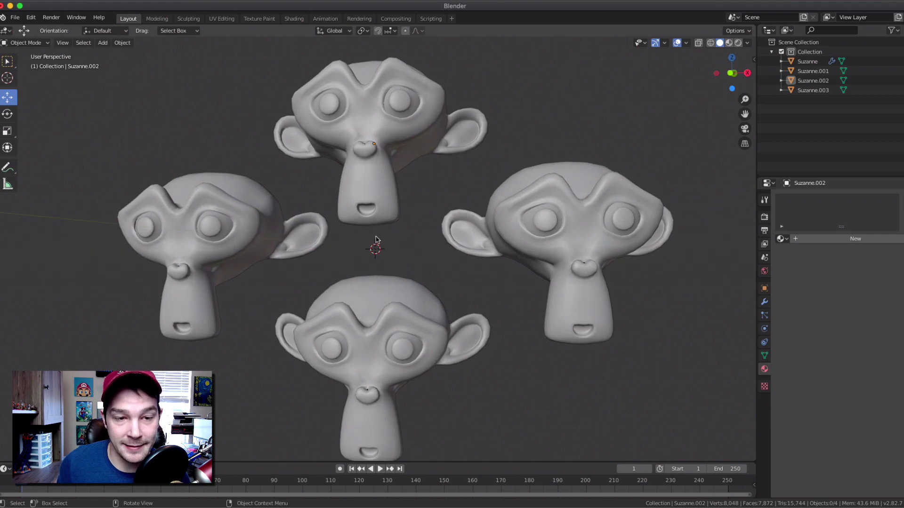
{"action": "middle_click_drag", "start_coordinate": [381, 228], "coordinate": [405, 225]}
{"action": "scroll", "coordinate": [405, 225], "scroll_direction": "up", "scroll_amount": 1}
{"action": "scroll", "coordinate": [401, 225], "scroll_direction": "down", "scroll_amount": 3}
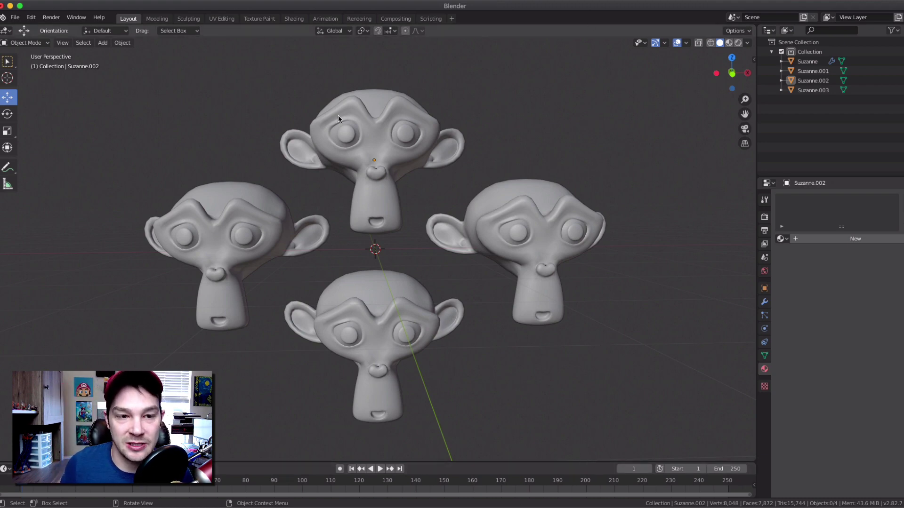
Step: Switch to the Shading workspace and pan to centre the four heads in the preview
{"action": "left_click", "coordinate": [375, 132]}
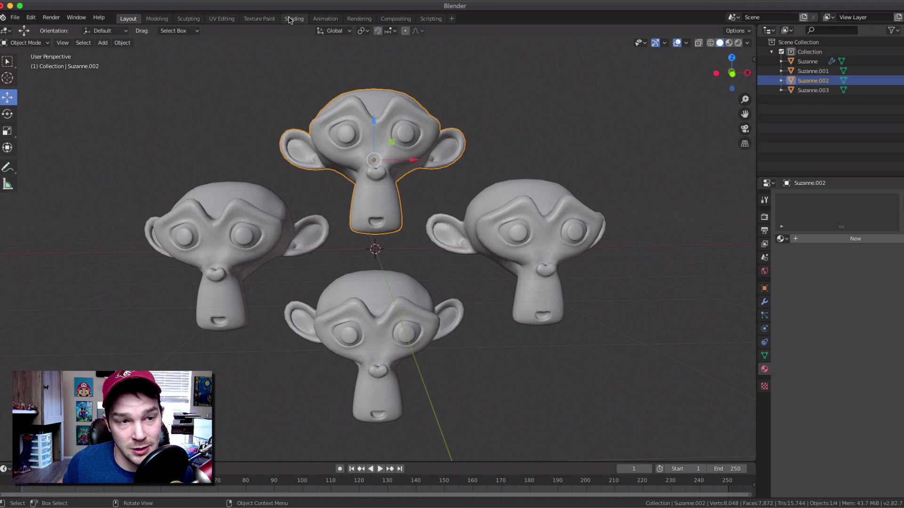
{"action": "left_click", "coordinate": [294, 19]}
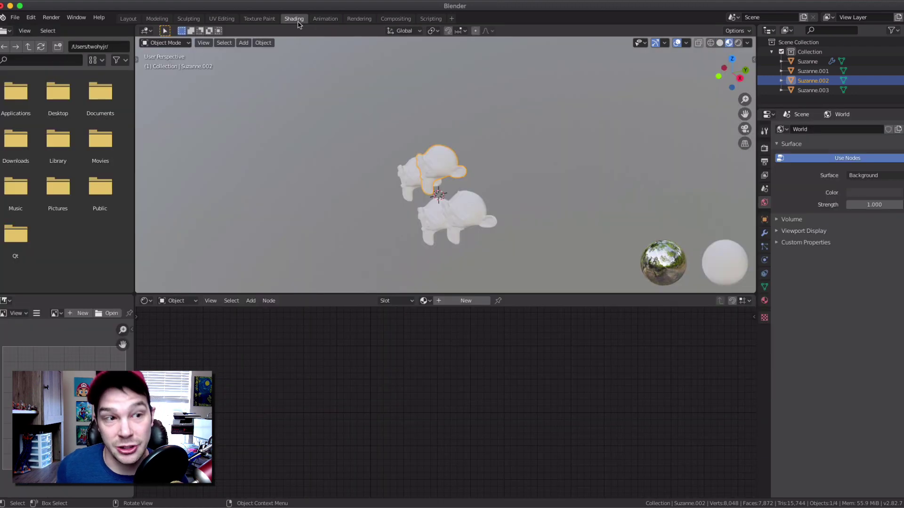
{"action": "scroll", "coordinate": [475, 211], "scroll_direction": "up", "scroll_amount": 3}
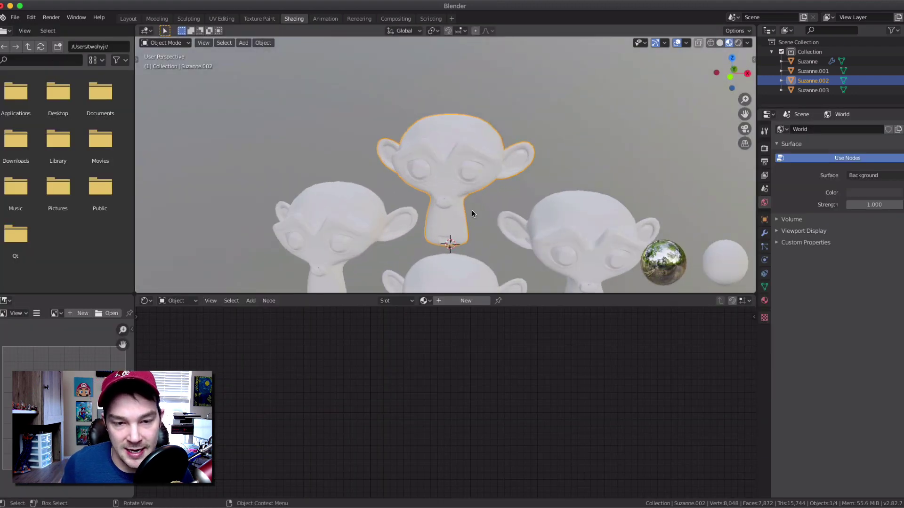
{"action": "middle_click_drag", "start_coordinate": [474, 188], "coordinate": [498, 98], "text": "shift"}
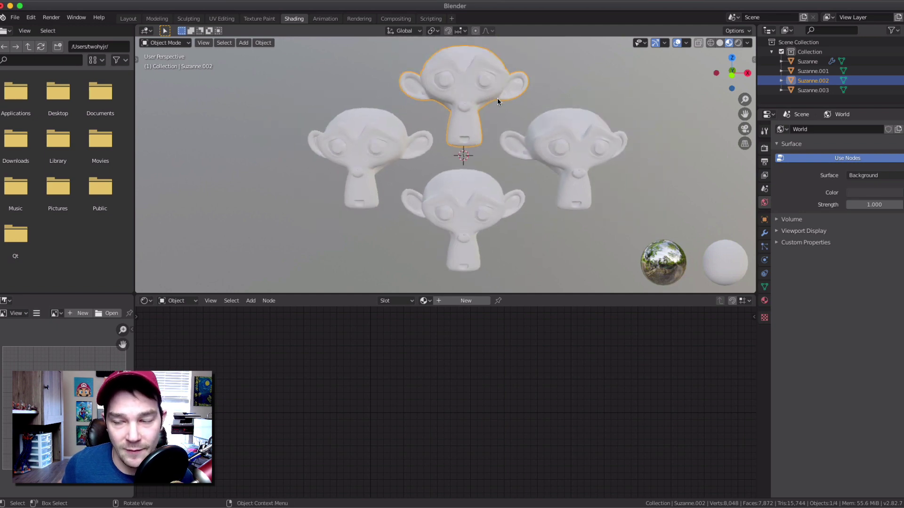
{"action": "left_click", "coordinate": [584, 79]}
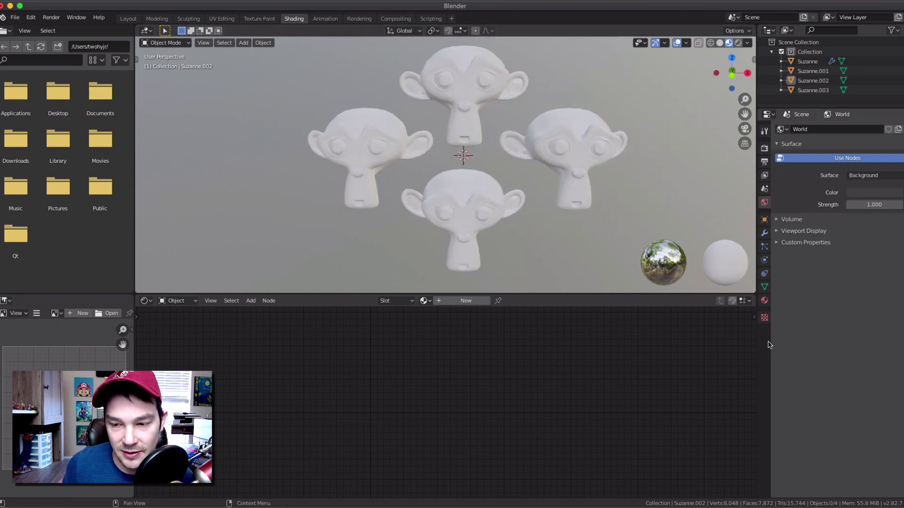
Step: Select the top Suzanne head and set its Base Color to purple
{"action": "left_click", "coordinate": [764, 302]}
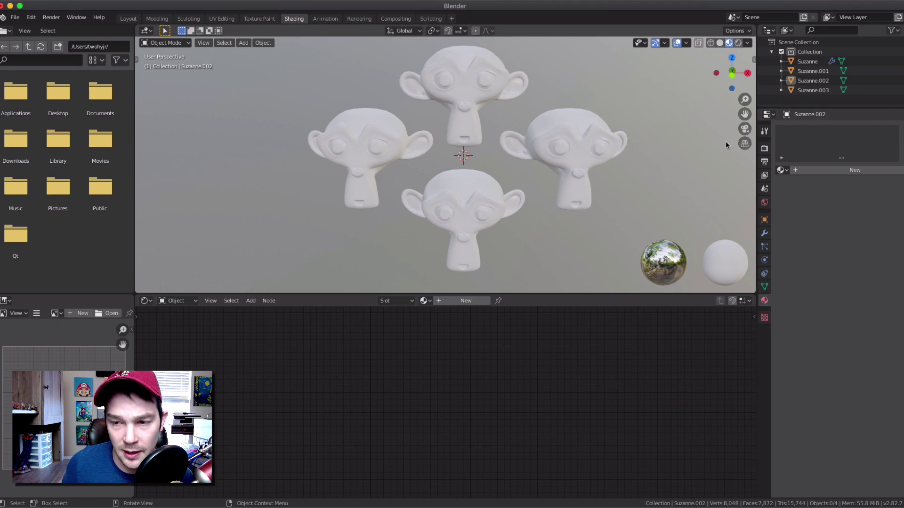
{"action": "left_click", "coordinate": [463, 88]}
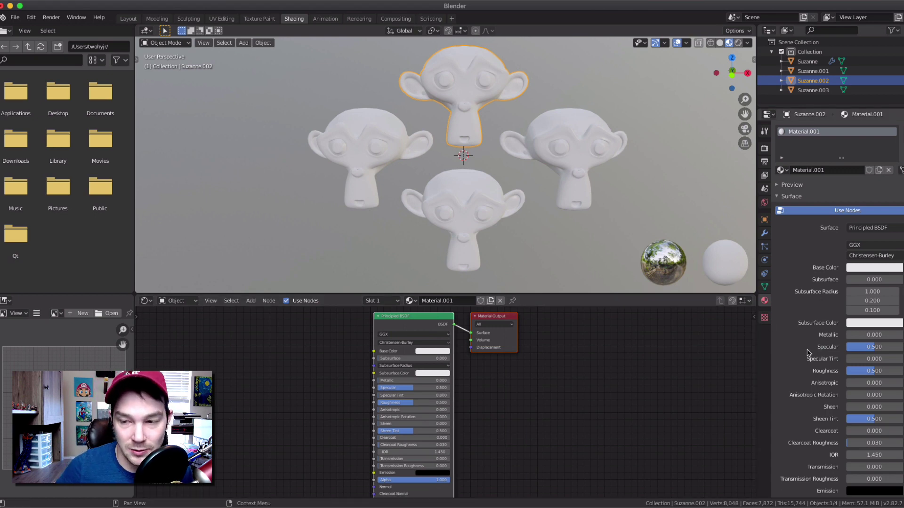
{"action": "left_click", "coordinate": [862, 268]}
{"action": "mouse_move", "coordinate": [866, 154]}
{"action": "left_mouse_down"}
{"action": "mouse_move", "coordinate": [874, 162]}
{"action": "mouse_move", "coordinate": [866, 181]}
{"action": "mouse_move", "coordinate": [831, 160]}
{"action": "mouse_move", "coordinate": [829, 179]}
{"action": "mouse_move", "coordinate": [836, 141]}
{"action": "mouse_move", "coordinate": [849, 134]}
{"action": "mouse_move", "coordinate": [874, 161]}
{"action": "left_mouse_up"}
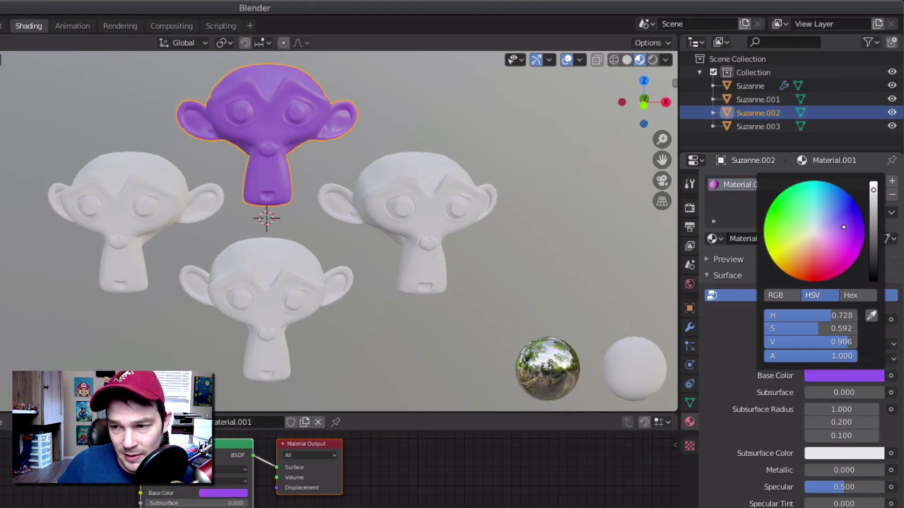
{"action": "mouse_move", "coordinate": [844, 226]}
{"action": "left_mouse_down"}
{"action": "mouse_move", "coordinate": [850, 239]}
{"action": "mouse_move", "coordinate": [847, 225]}
{"action": "left_mouse_up"}
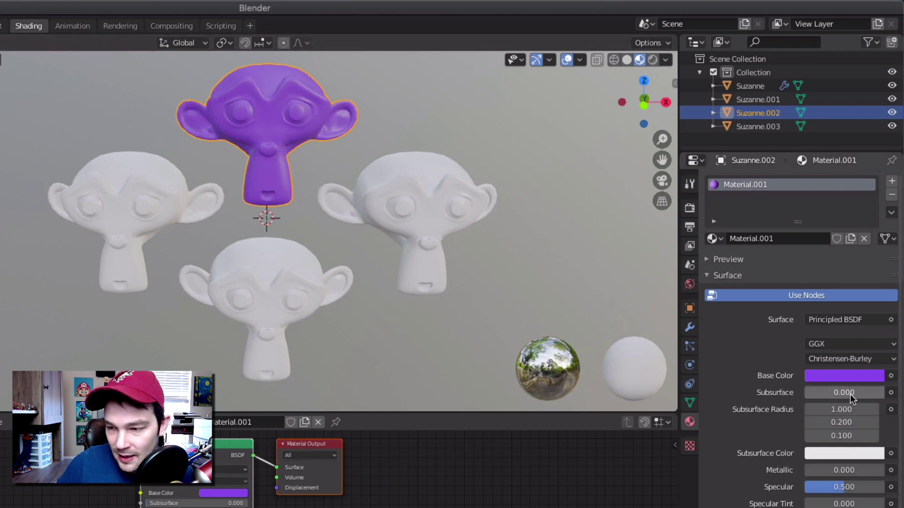
Step: Lower the purple material's Roughness, raise Metallic to 1.0 and Specular to 0.55
{"action": "scroll", "coordinate": [846, 396], "scroll_direction": "down", "scroll_amount": 4}
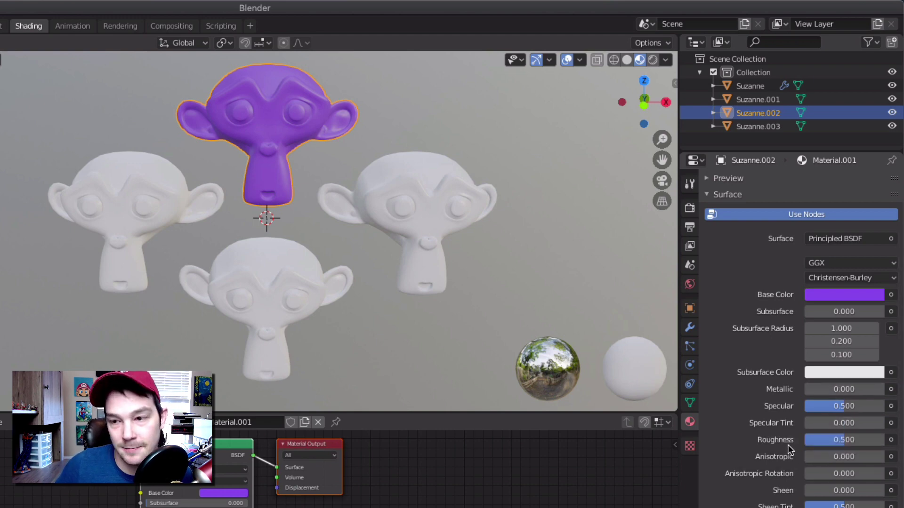
{"action": "left_click_drag", "start_coordinate": [843, 440], "coordinate": [804, 439]}
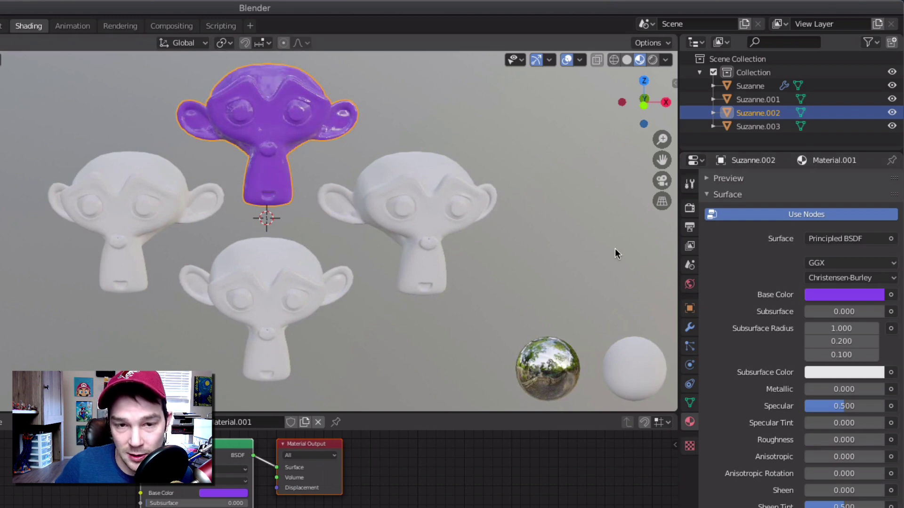
{"action": "left_click_drag", "start_coordinate": [843, 388], "coordinate": [884, 388]}
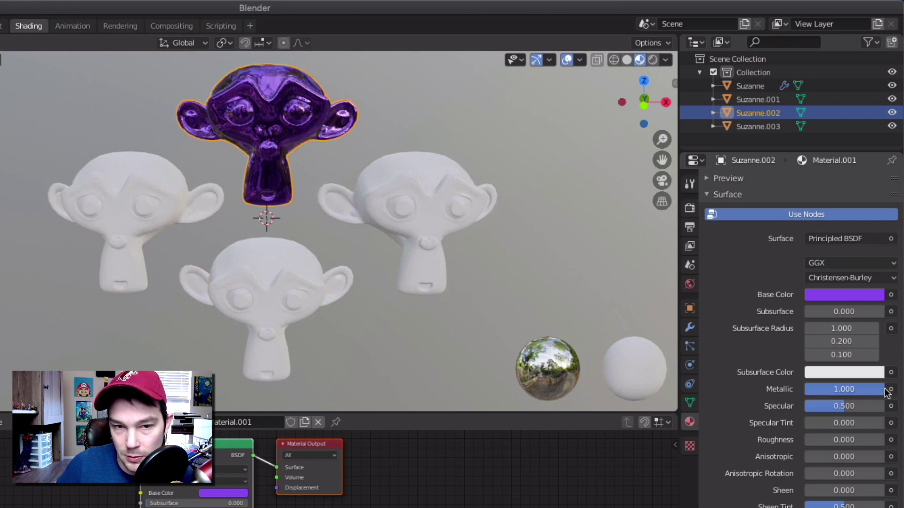
{"action": "mouse_move", "coordinate": [834, 406]}
{"action": "left_mouse_down"}
{"action": "mouse_move", "coordinate": [805, 406]}
{"action": "mouse_move", "coordinate": [884, 406]}
{"action": "mouse_move", "coordinate": [841, 406]}
{"action": "mouse_move", "coordinate": [849, 408]}
{"action": "left_mouse_up"}
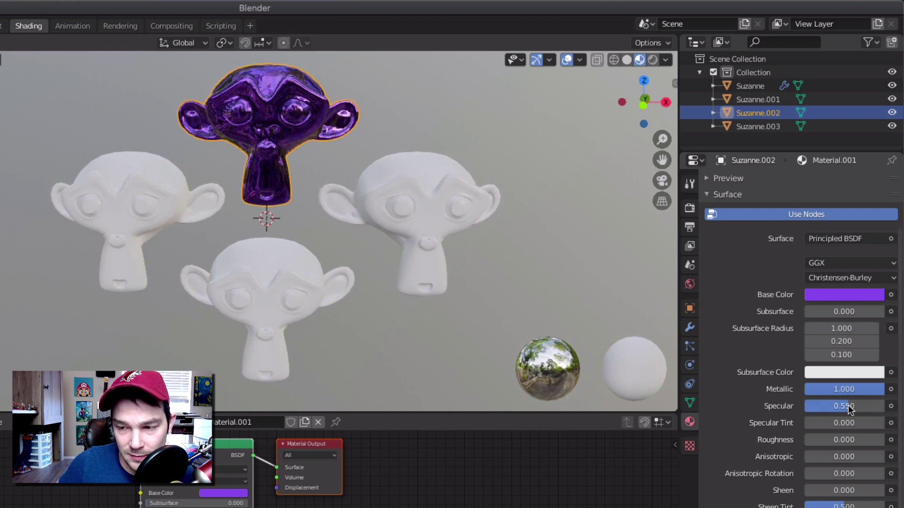
{"action": "left_click", "coordinate": [404, 203]}
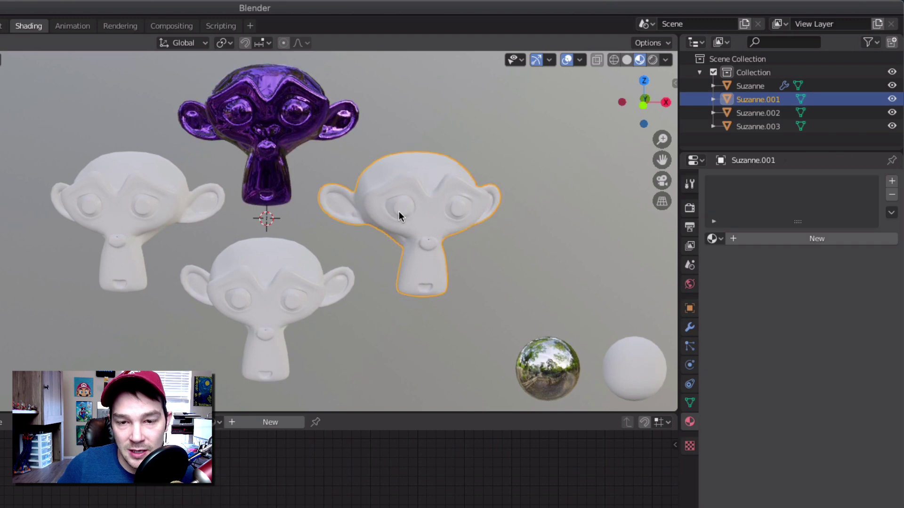
Step: Give the right head a new orange material with Specular 1.0, then add a new material to the bottom head
{"action": "left_click", "coordinate": [838, 241]}
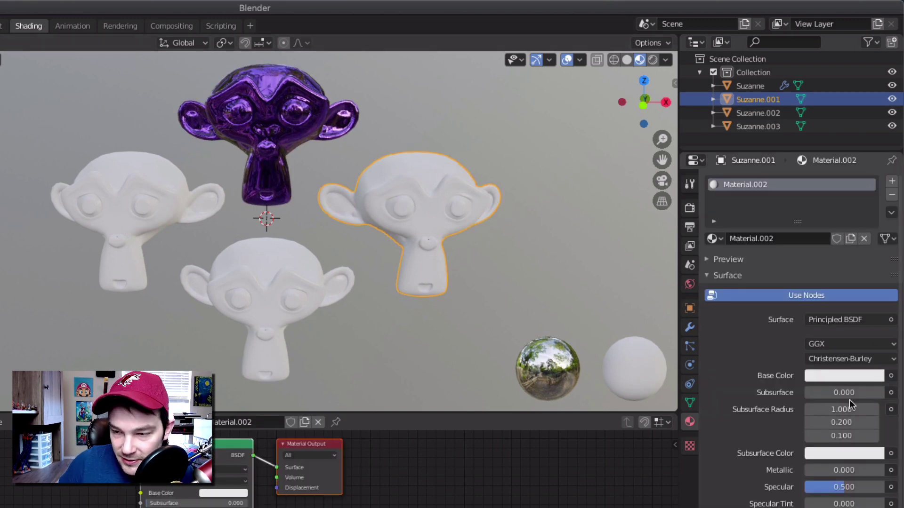
{"action": "left_click", "coordinate": [826, 376]}
{"action": "left_click_drag", "start_coordinate": [810, 243], "coordinate": [796, 283]}
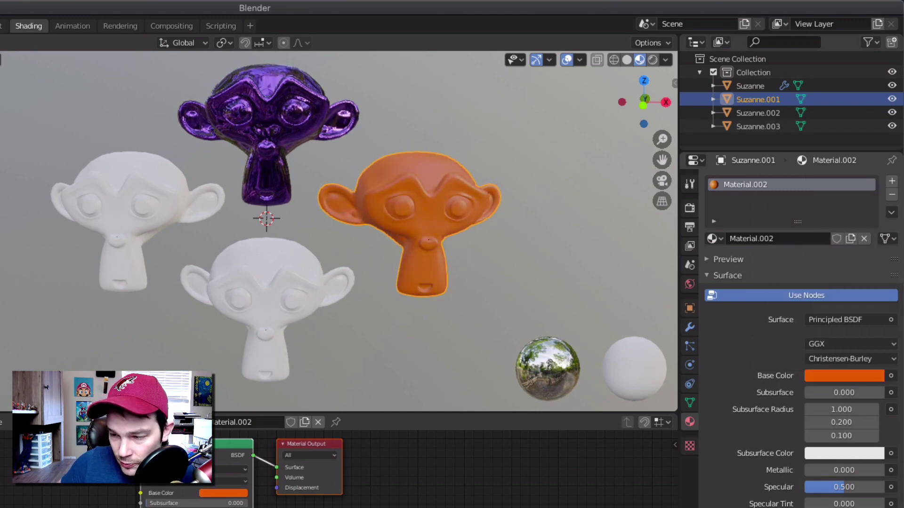
{"action": "left_click_drag", "start_coordinate": [828, 488], "coordinate": [871, 488]}
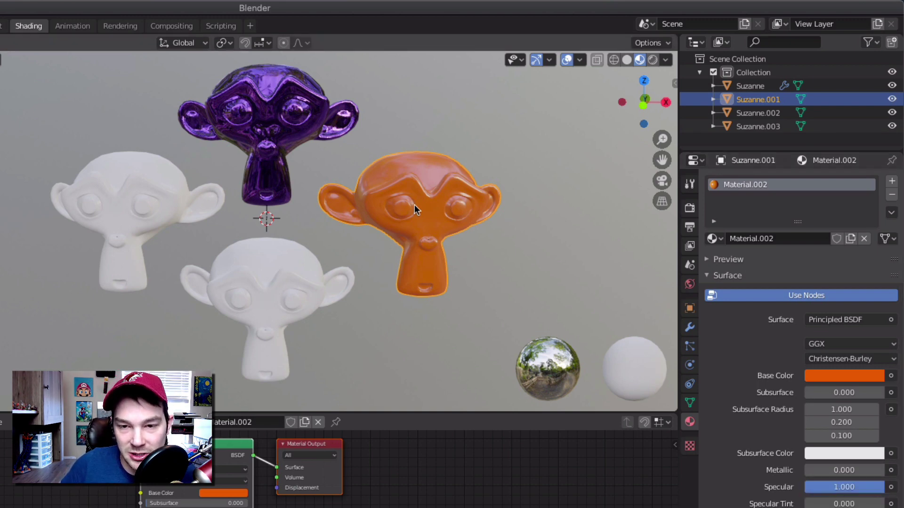
{"action": "left_click", "coordinate": [274, 282]}
{"action": "left_click", "coordinate": [814, 238]}
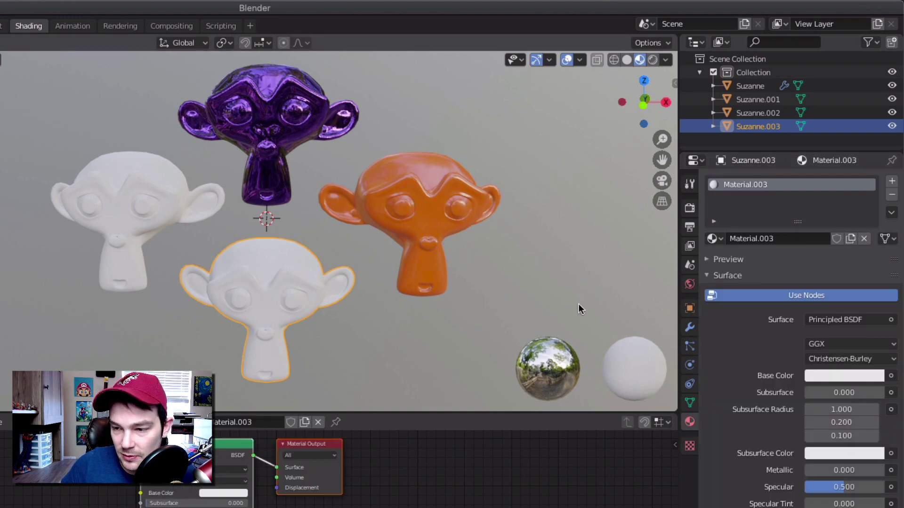
Step: Color the bottom head's material pink with Specular 0.15 and Roughness 1.0
{"action": "left_click", "coordinate": [836, 376]}
{"action": "mouse_move", "coordinate": [775, 278]}
{"action": "left_mouse_down"}
{"action": "mouse_move", "coordinate": [795, 264]}
{"action": "mouse_move", "coordinate": [791, 221]}
{"action": "mouse_move", "coordinate": [810, 235]}
{"action": "mouse_move", "coordinate": [812, 274]}
{"action": "mouse_move", "coordinate": [829, 262]}
{"action": "left_mouse_up"}
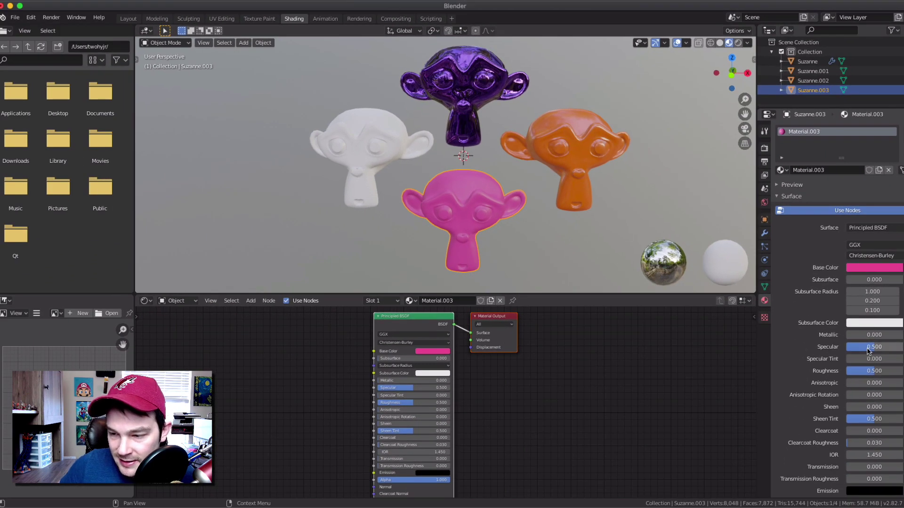
{"action": "left_click_drag", "start_coordinate": [874, 347], "coordinate": [897, 371]}
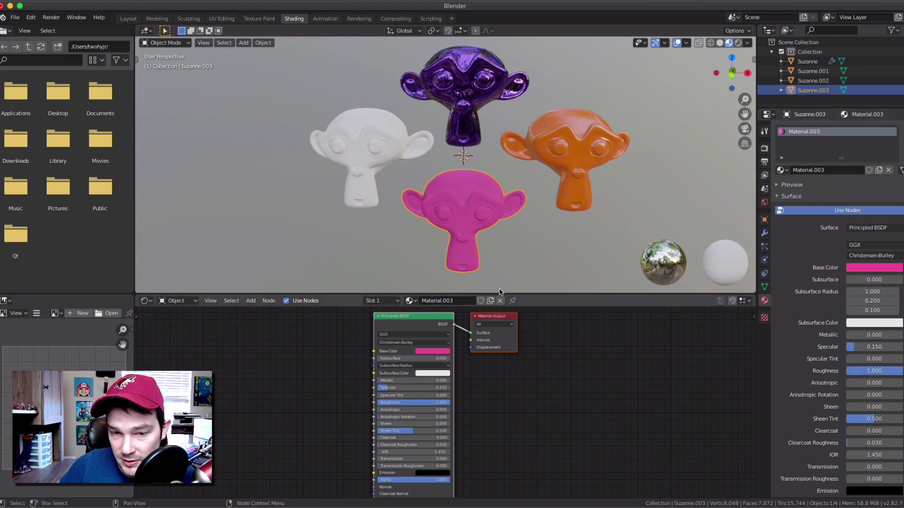
{"action": "left_click", "coordinate": [370, 138]}
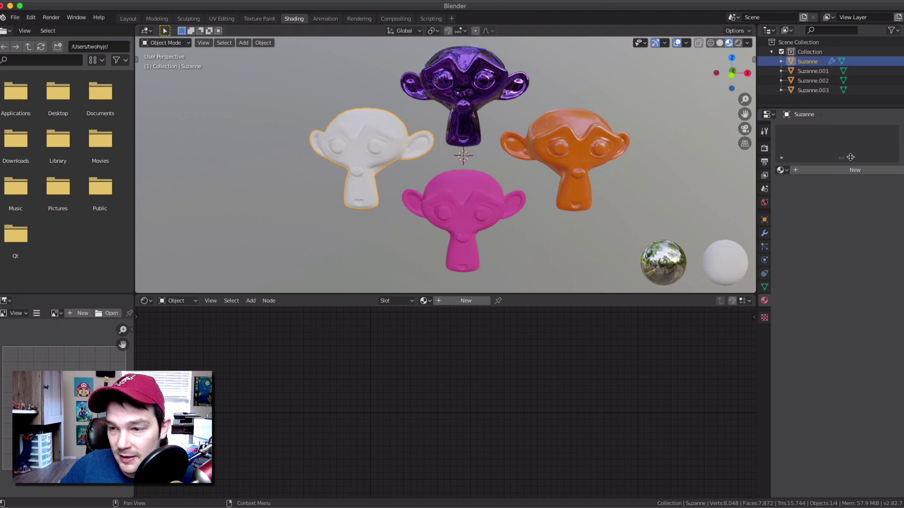
Step: Set the left head's material to Metallic 1 and Roughness 0 for a chrome look
{"action": "left_click", "coordinate": [866, 269]}
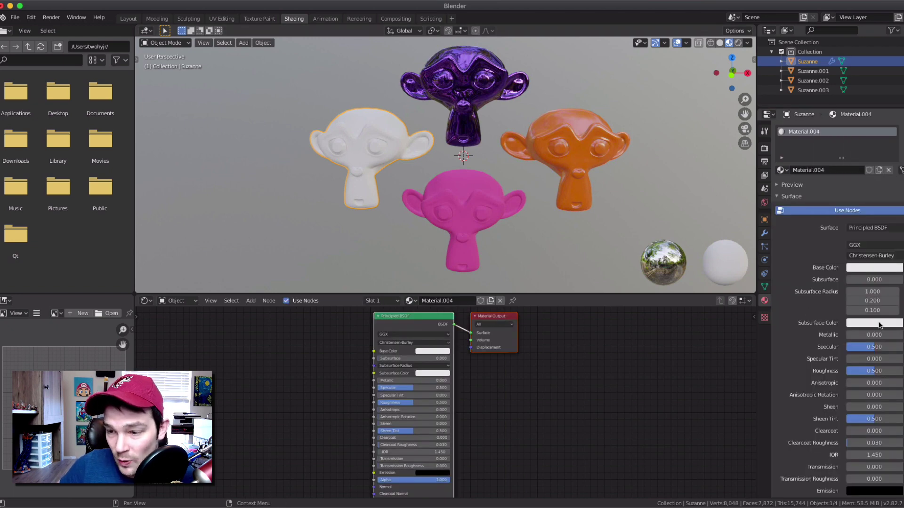
{"action": "left_click", "coordinate": [864, 333]}
{"action": "type", "text": "1"}
{"action": "key", "text": "Return"}
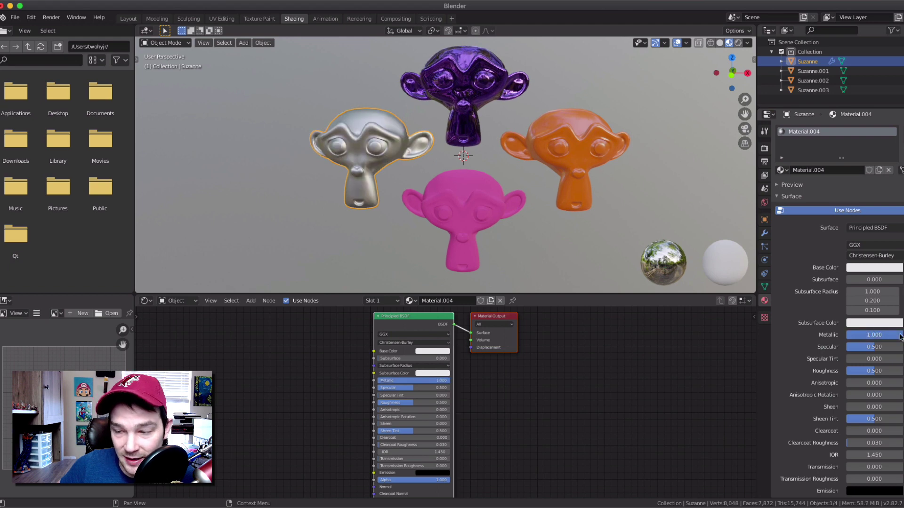
{"action": "left_click", "coordinate": [867, 371]}
{"action": "type", "text": "0"}
{"action": "key", "text": "Return"}
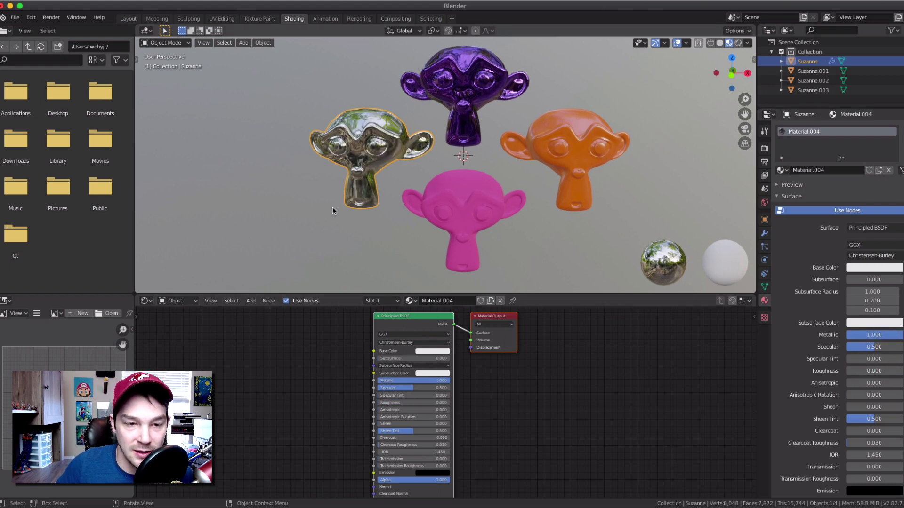
{"action": "left_click", "coordinate": [313, 225]}
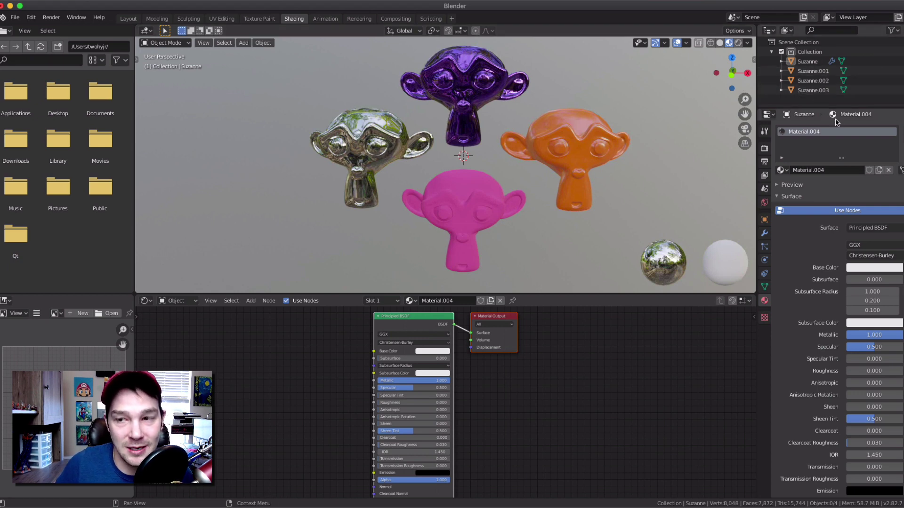
Step: Rename the top head SuzanneTop and the bottom head SuzanneBot in the Outliner
{"action": "left_click", "coordinate": [466, 88]}
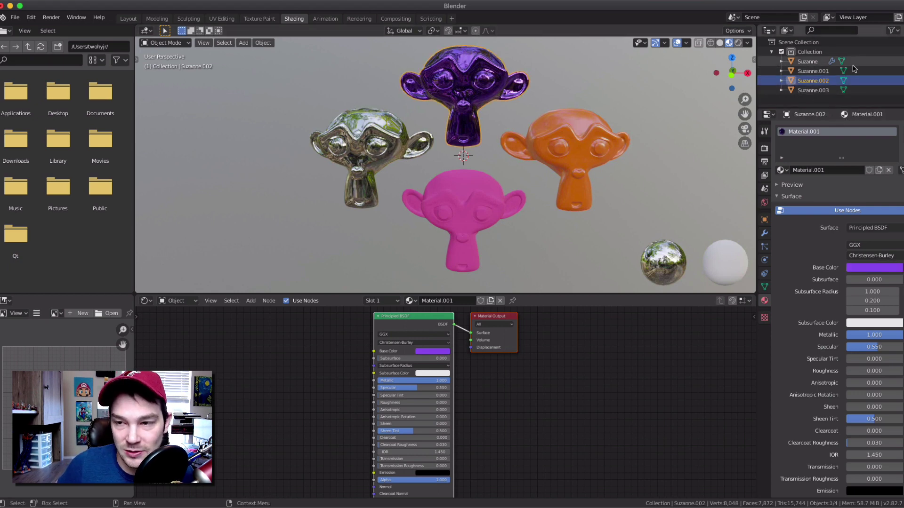
{"action": "double_click", "coordinate": [815, 83]}
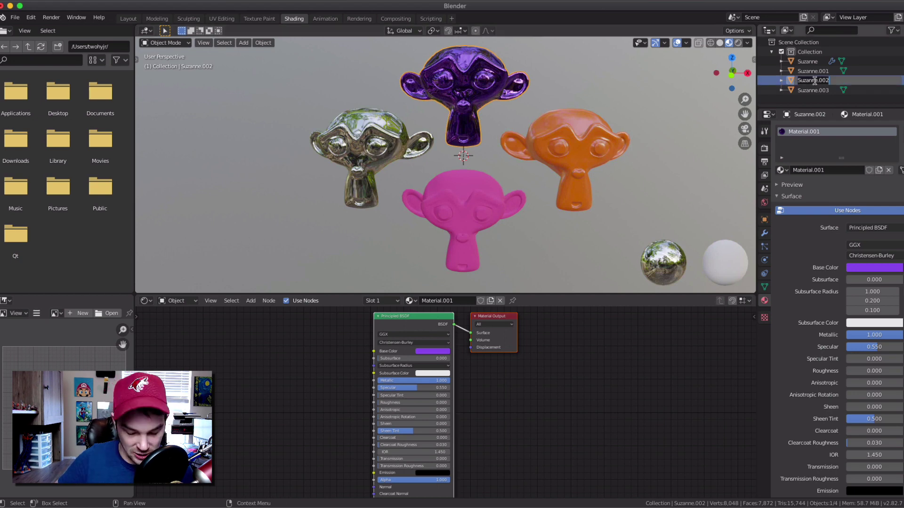
{"action": "type", "text": "Suz"}
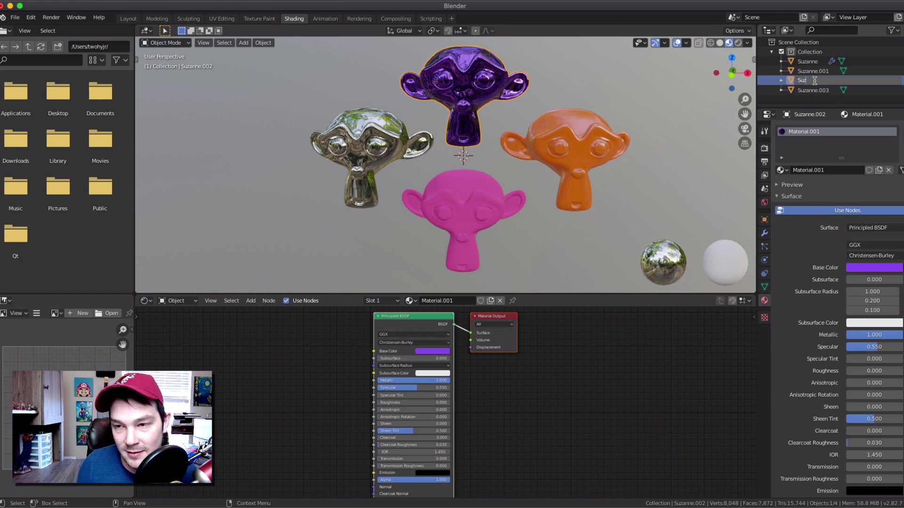
{"action": "type", "text": "anneTop"}
{"action": "key", "text": "Return"}
{"action": "left_click", "coordinate": [815, 82]}
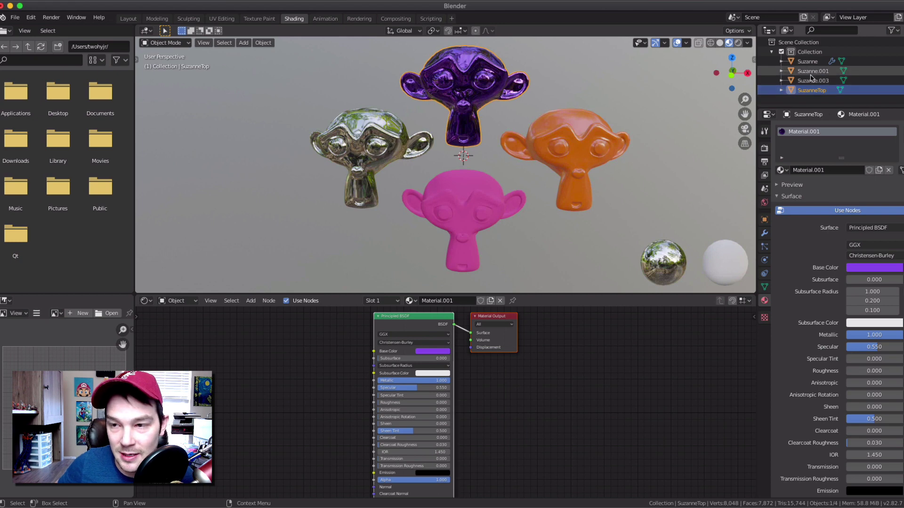
{"action": "double_click", "coordinate": [812, 82]}
{"action": "type", "text": "SuzanneB"}
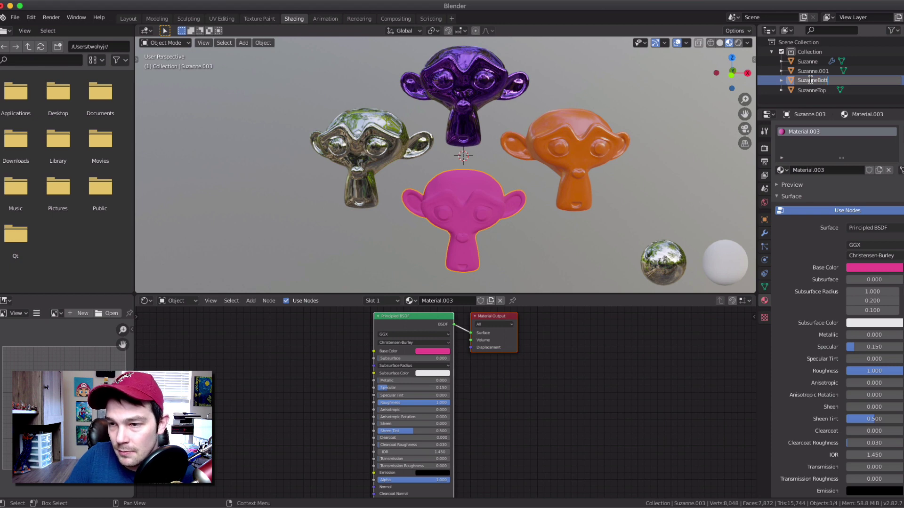
{"action": "type", "text": "ot"}
{"action": "left_click", "coordinate": [812, 72]}
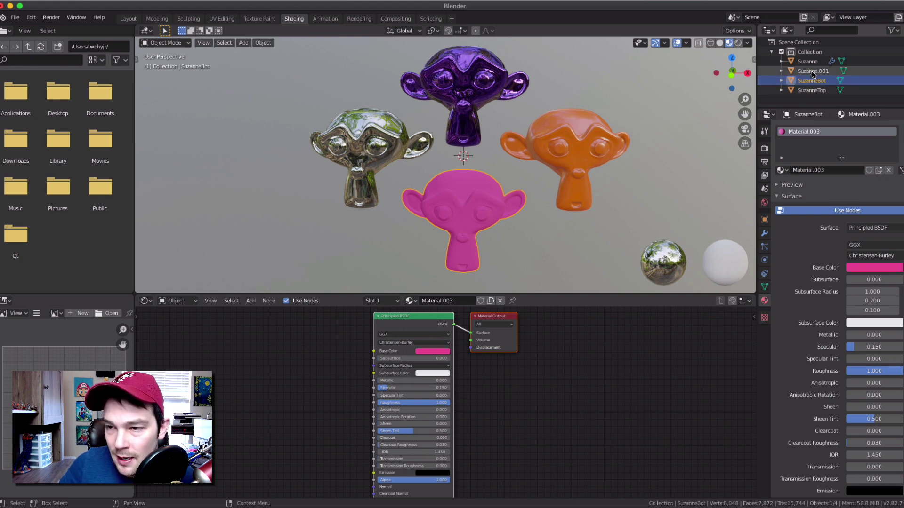
Step: Rename the right head SuzanneRight and the left head SuzanneLeft
{"action": "double_click", "coordinate": [810, 71]}
{"action": "type", "text": "S"}
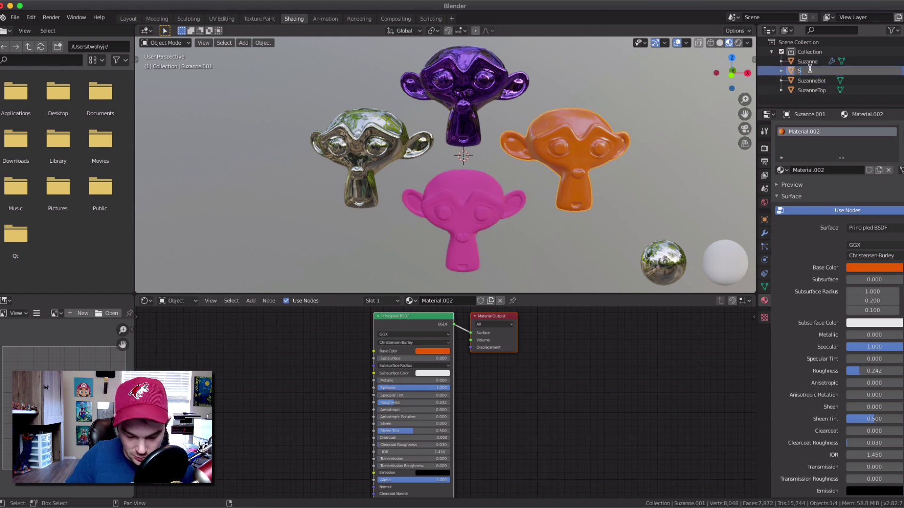
{"action": "type", "text": "uzanneRight"}
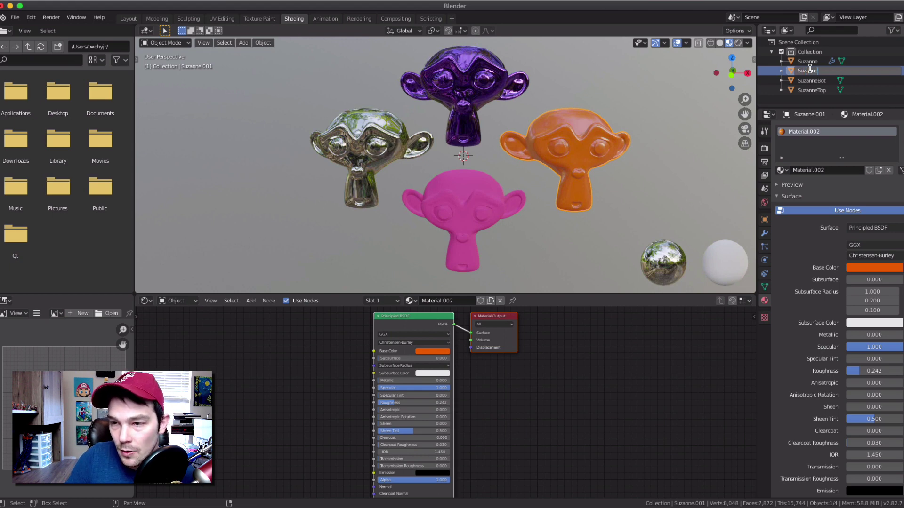
{"action": "key", "text": "Return"}
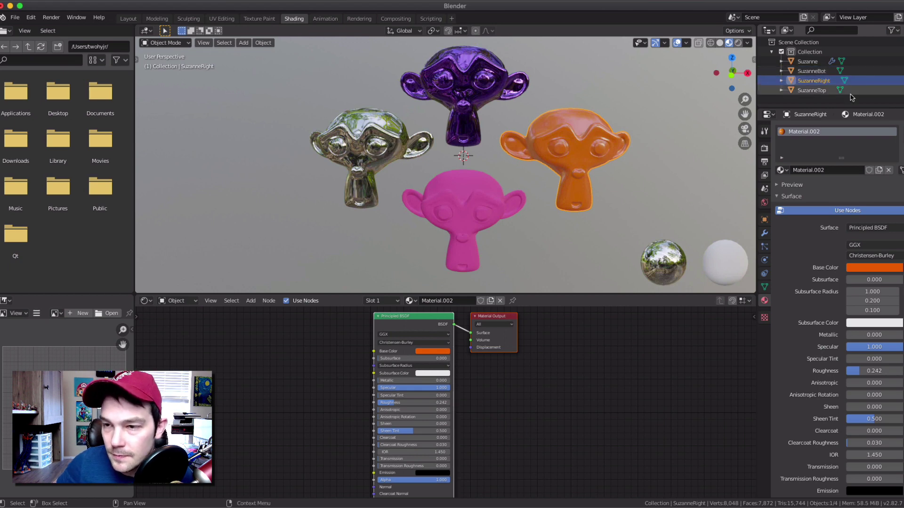
{"action": "left_click", "coordinate": [804, 64]}
{"action": "double_click", "coordinate": [802, 62]}
{"action": "type", "text": "Su"}
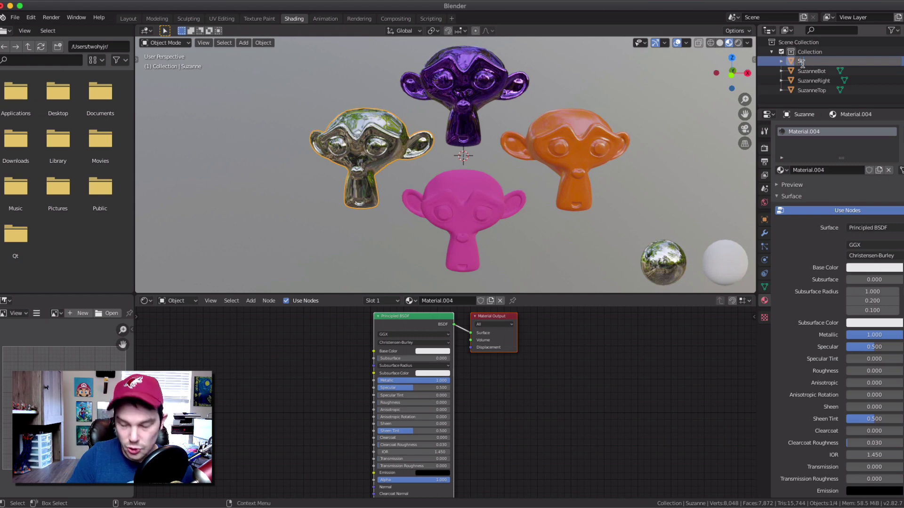
{"action": "type", "text": "zanneLeft"}
{"action": "key", "text": "Return"}
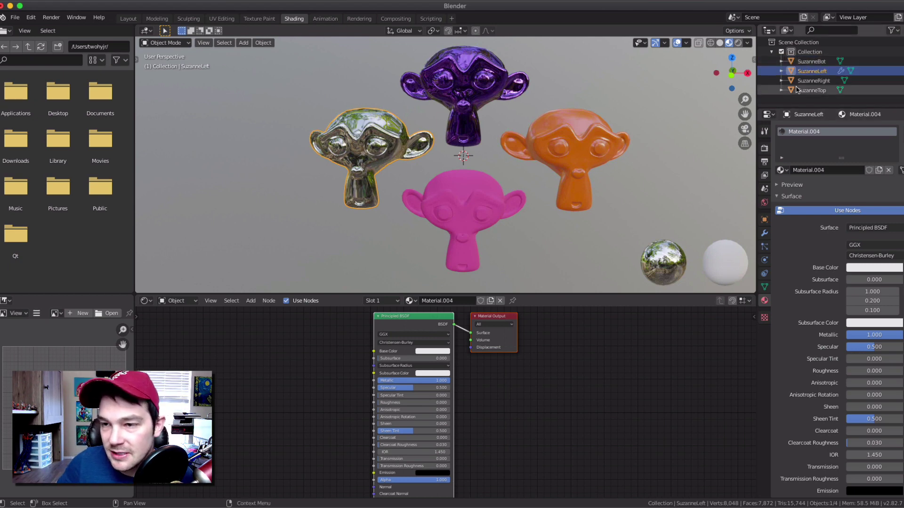